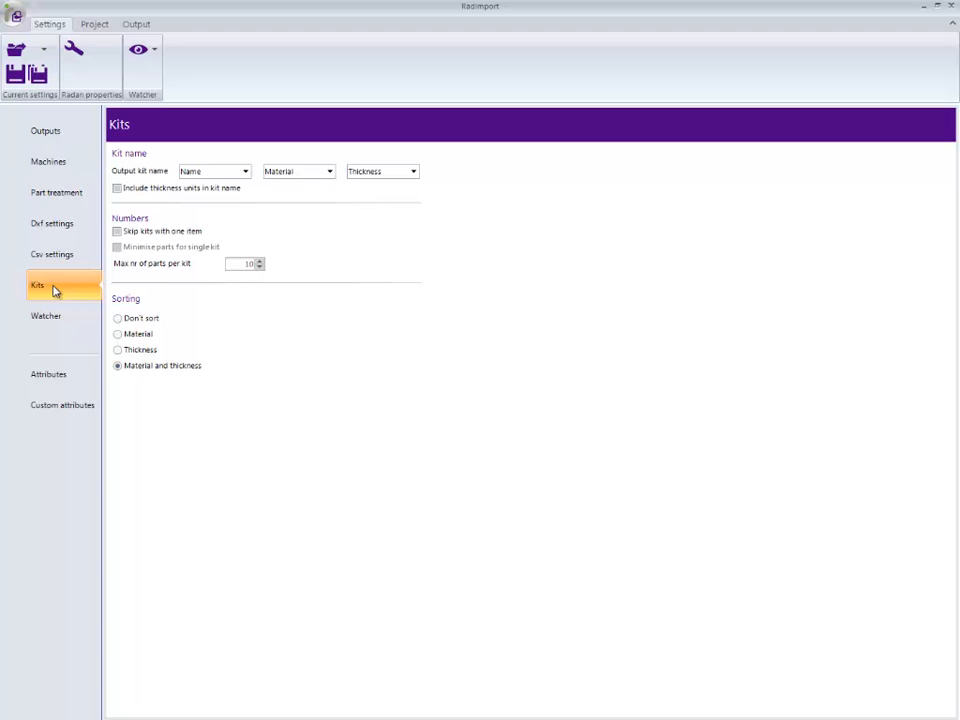
- Review the Watcher settings and the project, part and cutting attribute settings
{"action": "left_click", "coordinate": [55, 317]}
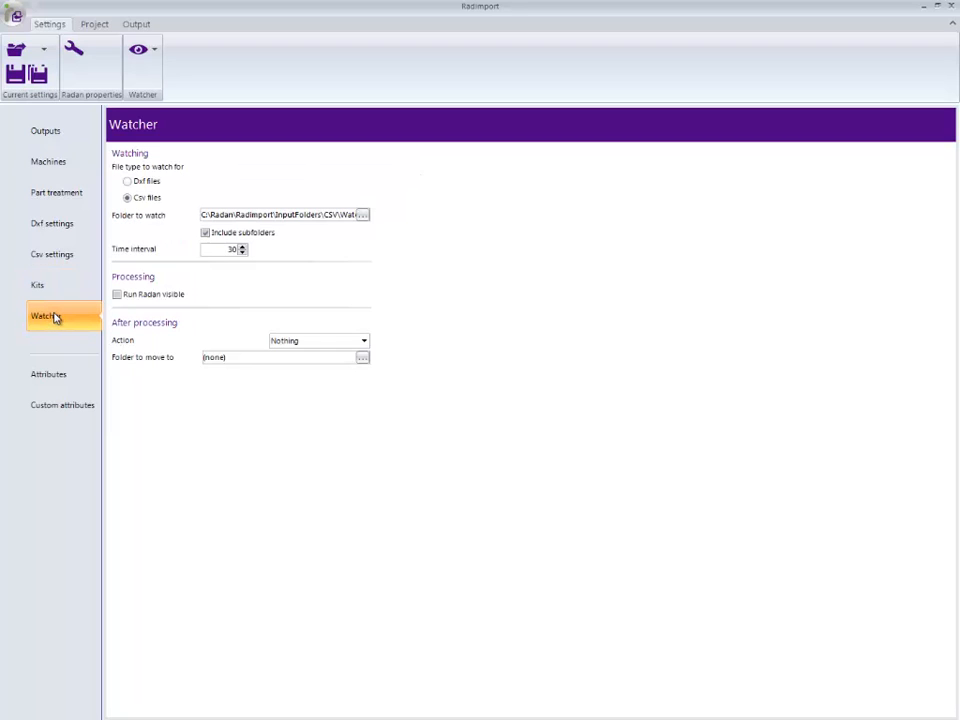
{"action": "left_click", "coordinate": [58, 375]}
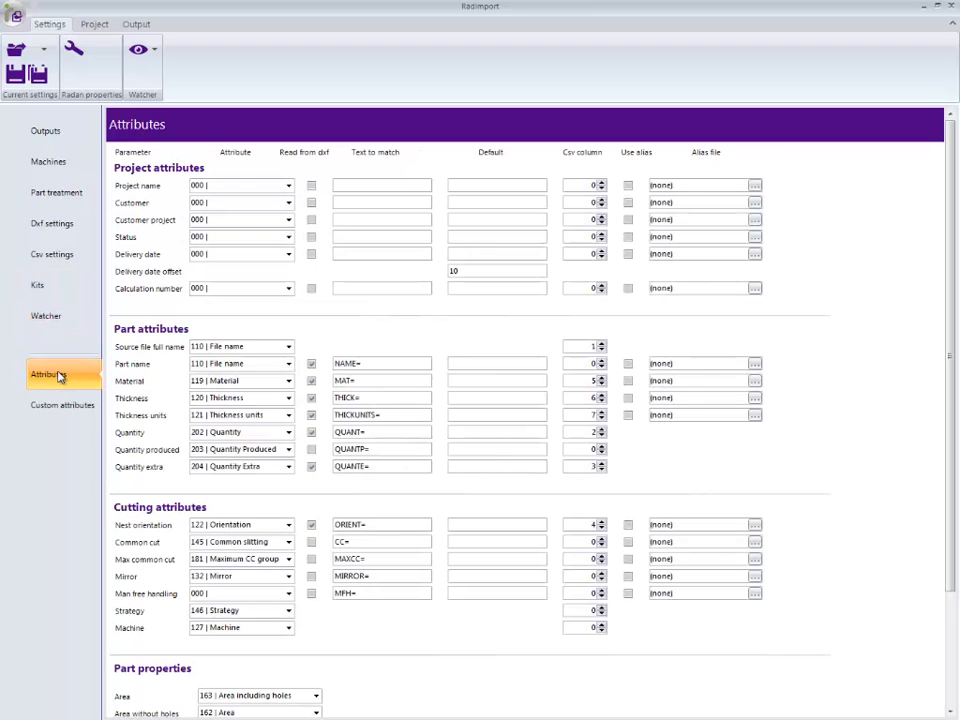
- Add all nine drawings from the DWG input folder to the project as parts
{"action": "left_click", "coordinate": [85, 26]}
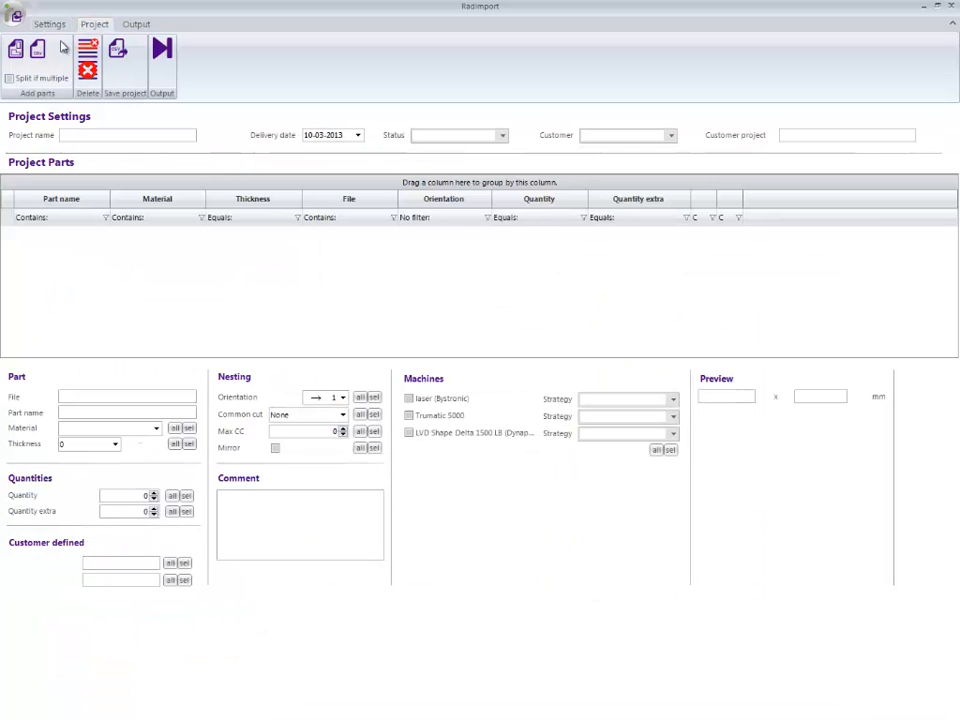
{"action": "left_click", "coordinate": [16, 52]}
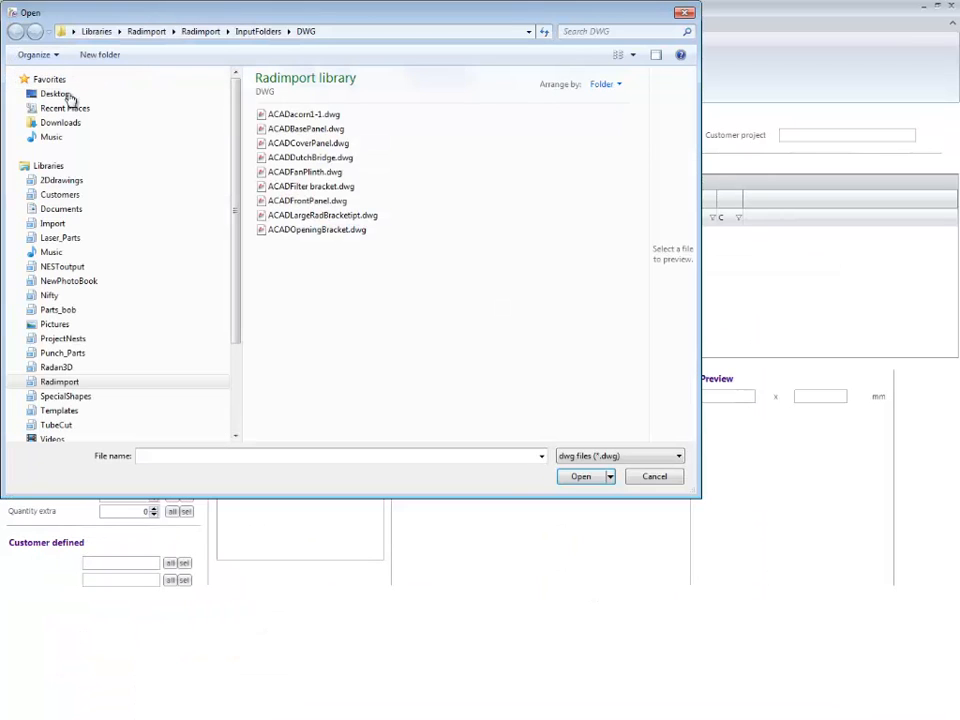
{"action": "left_click_drag", "start_coordinate": [388, 253], "coordinate": [258, 108]}
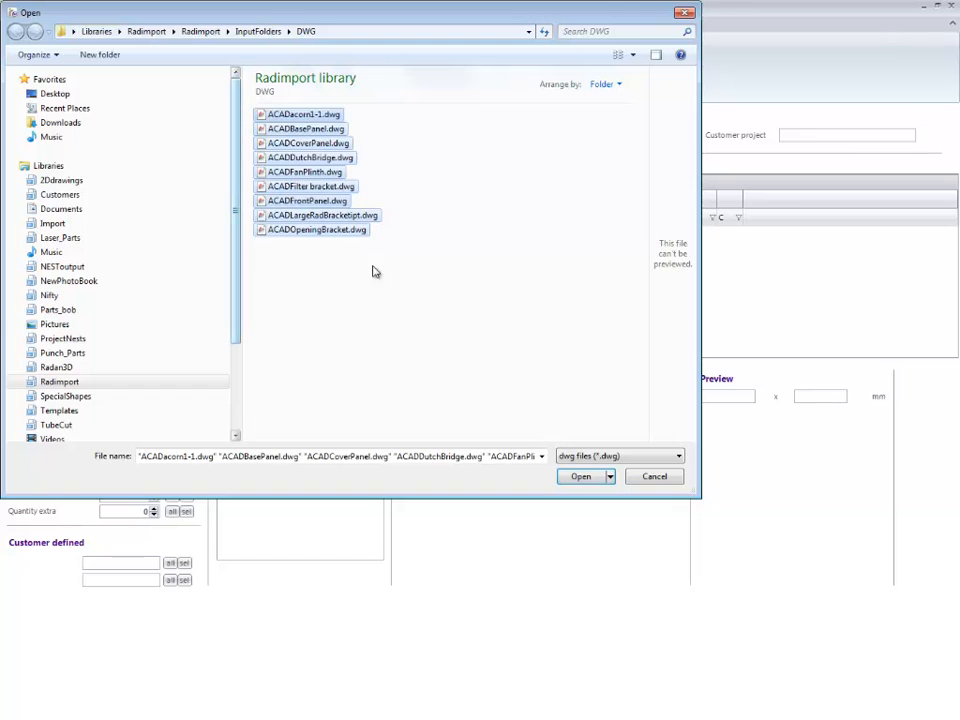
{"action": "left_click", "coordinate": [600, 477]}
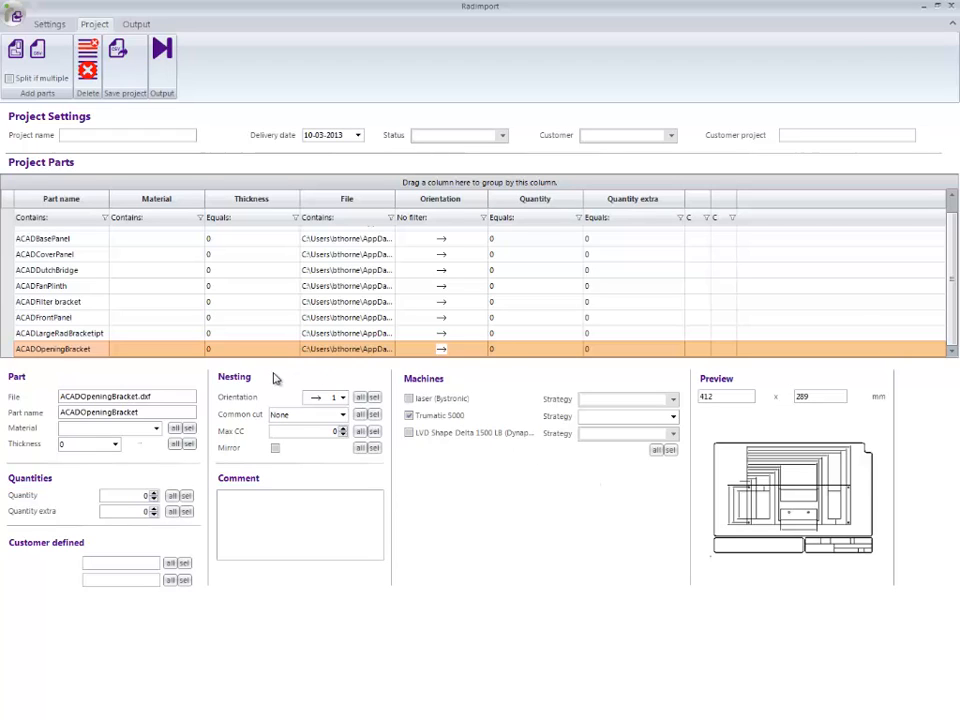
- Apply Mild Steel as the material and 1 mm as the thickness to all project parts
{"action": "left_click", "coordinate": [160, 430]}
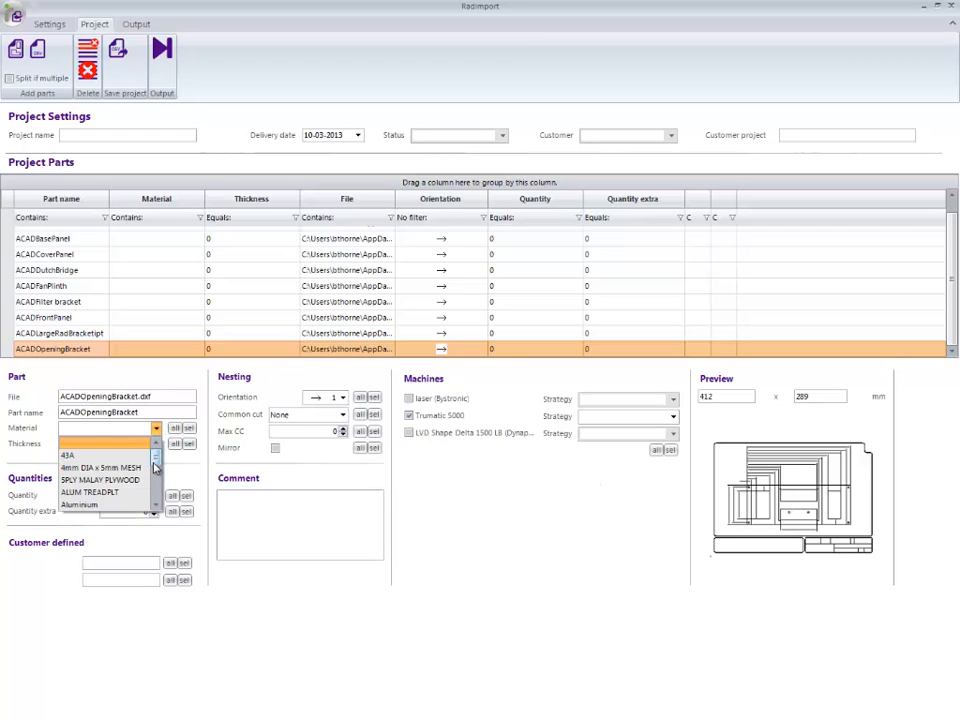
{"action": "left_click_drag", "start_coordinate": [158, 463], "coordinate": [157, 490]}
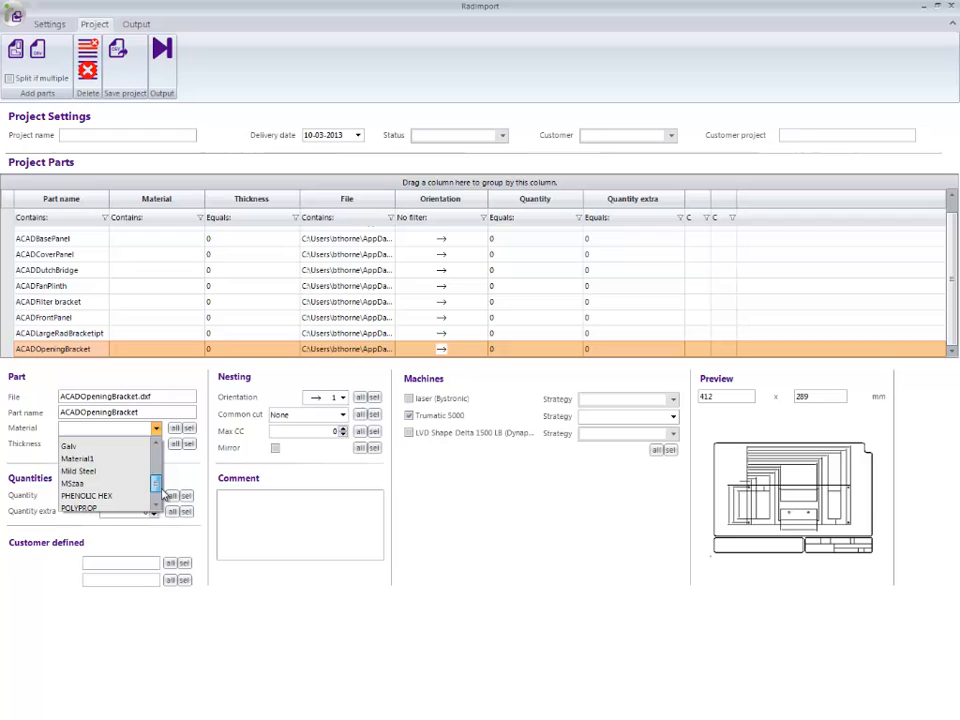
{"action": "left_click", "coordinate": [94, 474]}
{"action": "left_click", "coordinate": [175, 429]}
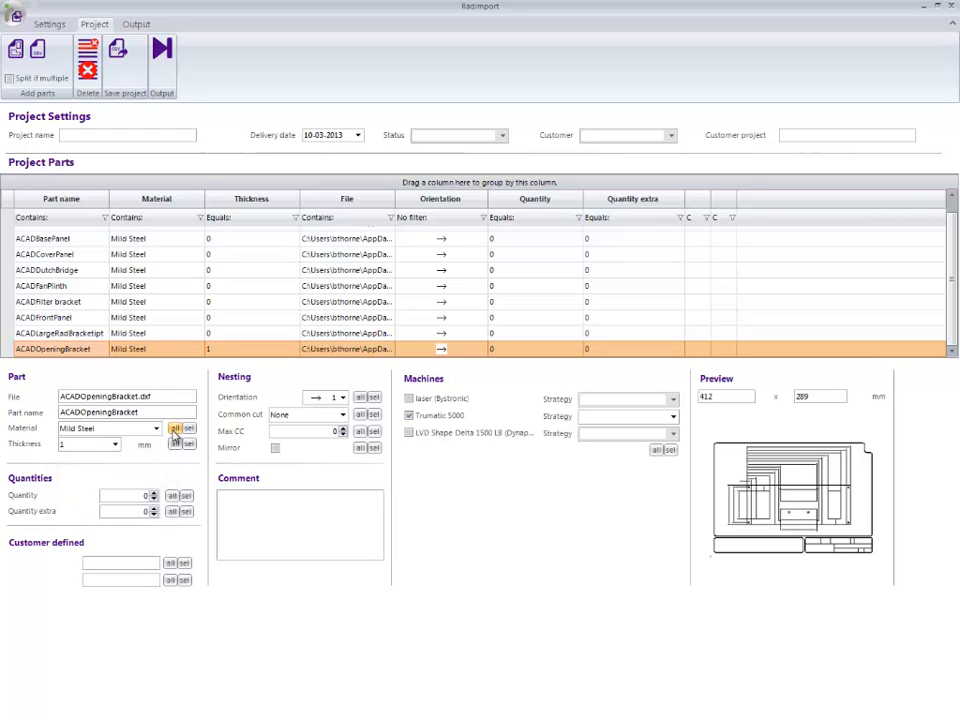
{"action": "left_click", "coordinate": [114, 444]}
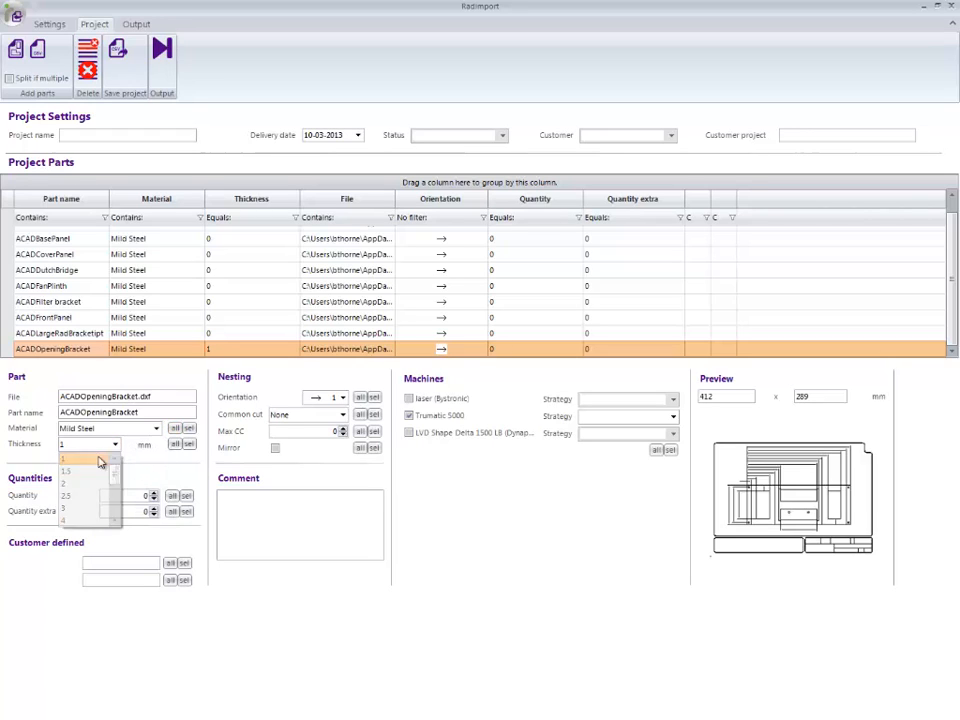
{"action": "left_click", "coordinate": [82, 460]}
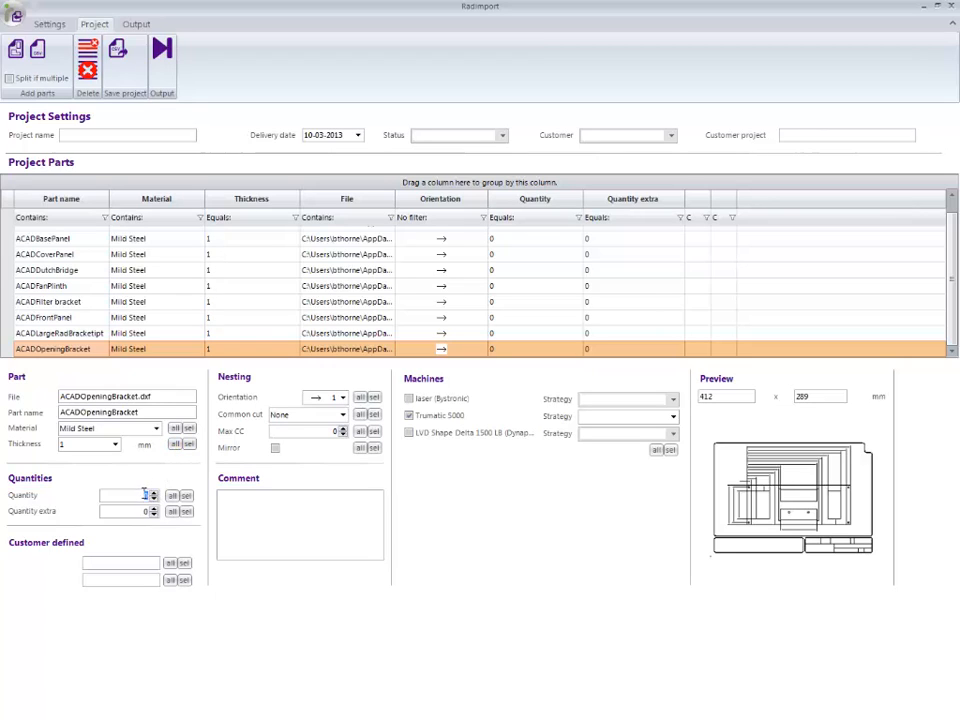
- Set the quantity to 25 and the extra quantity to 99 for all project parts
{"action": "type", "text": "25"}
{"action": "left_click", "coordinate": [172, 496]}
{"action": "left_click", "coordinate": [173, 511]}
- Set the nesting orientation to option 3 for all project parts
{"action": "left_click", "coordinate": [342, 398]}
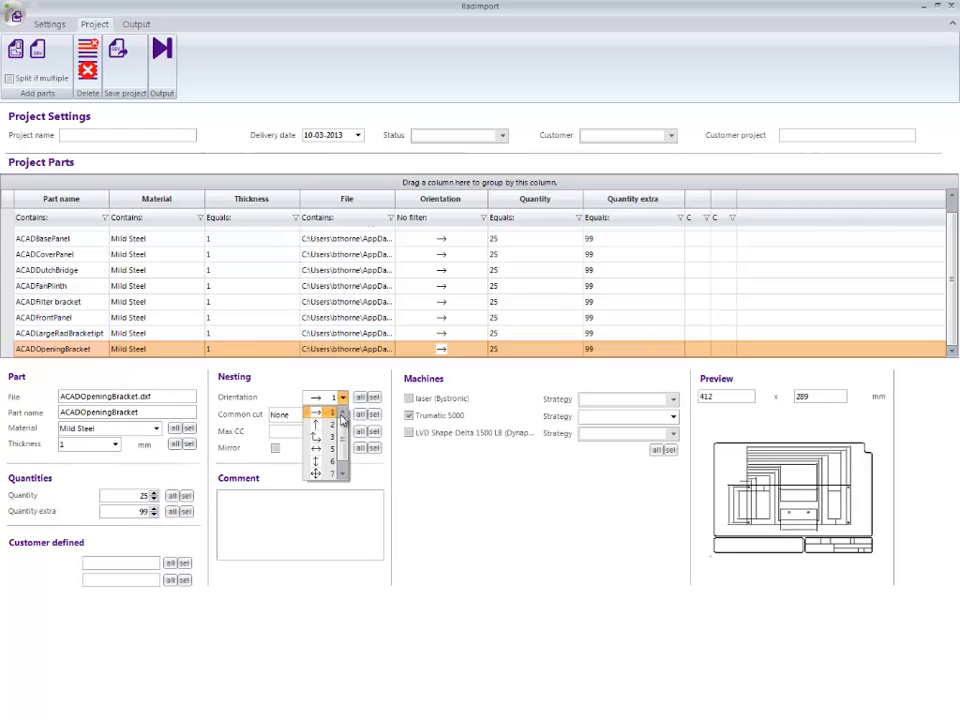
{"action": "left_click", "coordinate": [322, 452]}
{"action": "left_click", "coordinate": [360, 398]}
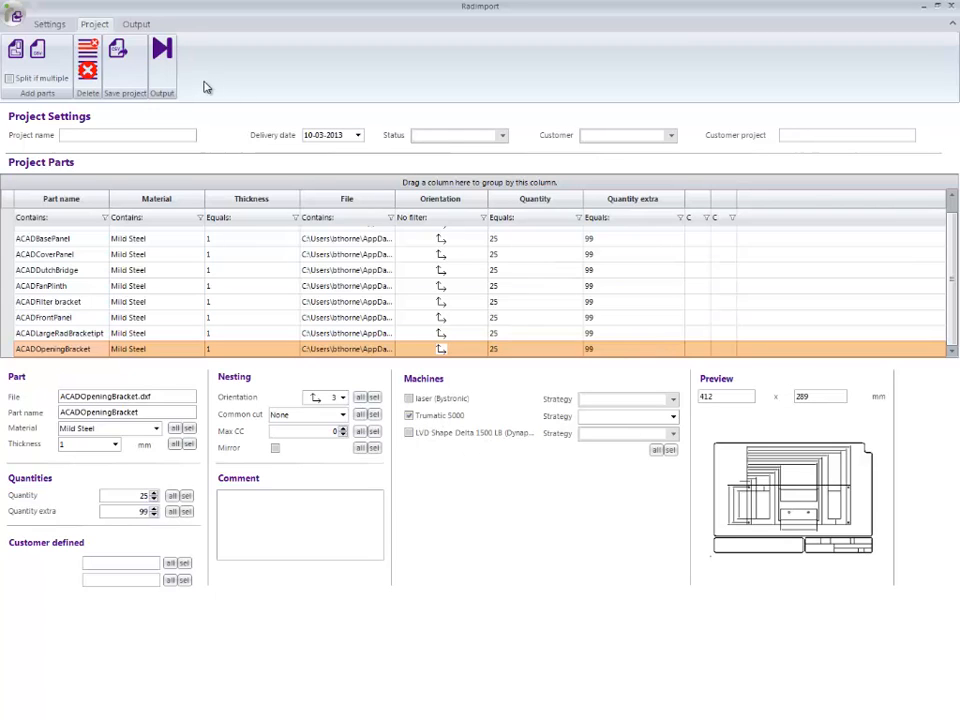
- Run the output with a nest project named nest2 and acknowledge the nesting results in Radan Nest Editor
{"action": "left_click", "coordinate": [138, 25]}
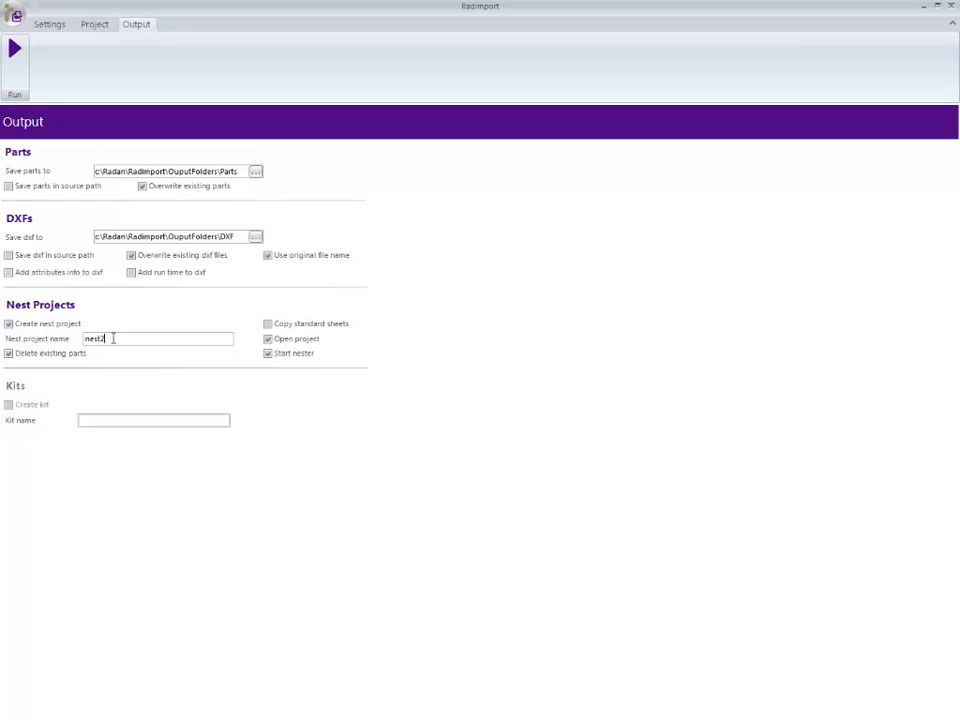
{"action": "left_click", "coordinate": [12, 48]}
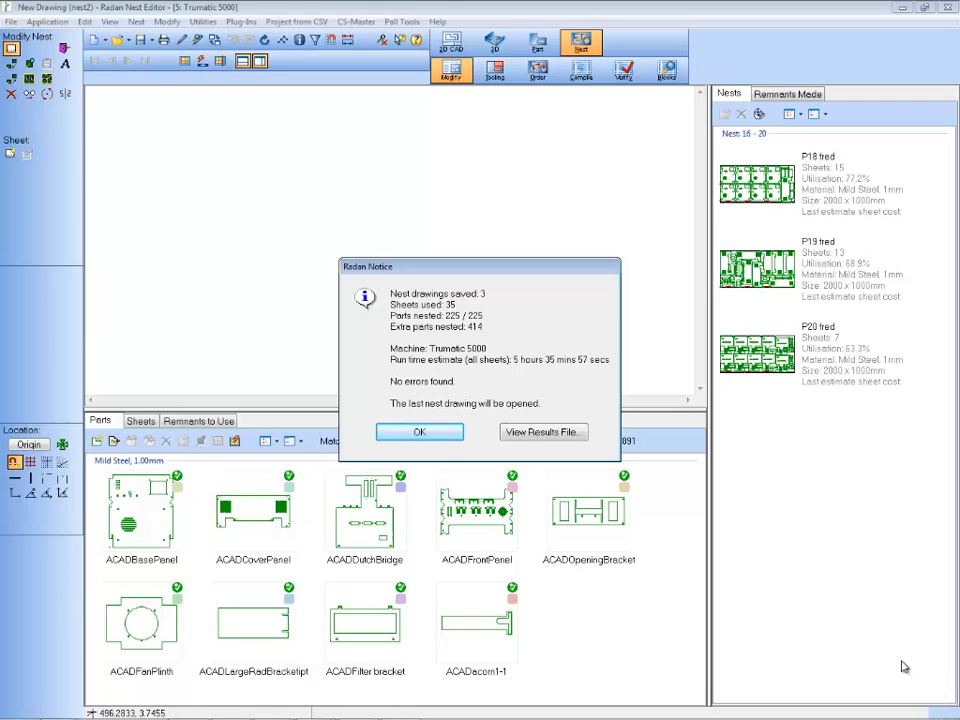
{"action": "left_click", "coordinate": [439, 432]}
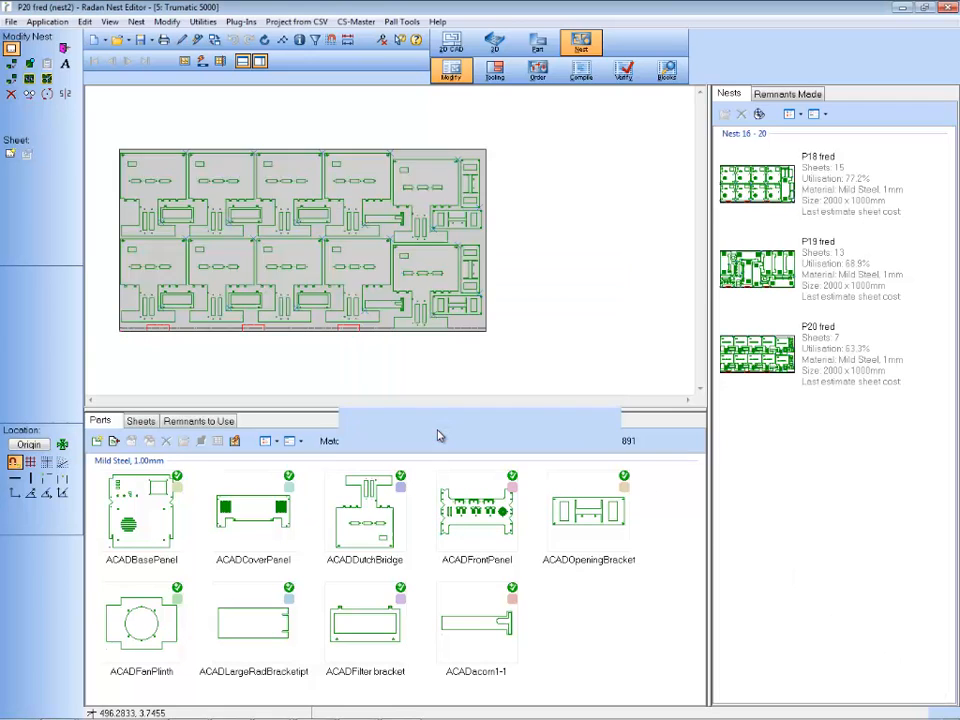
- Open nests P18, P19 and P20 one after another to inspect their sheet layouts
{"action": "left_click", "coordinate": [766, 198]}
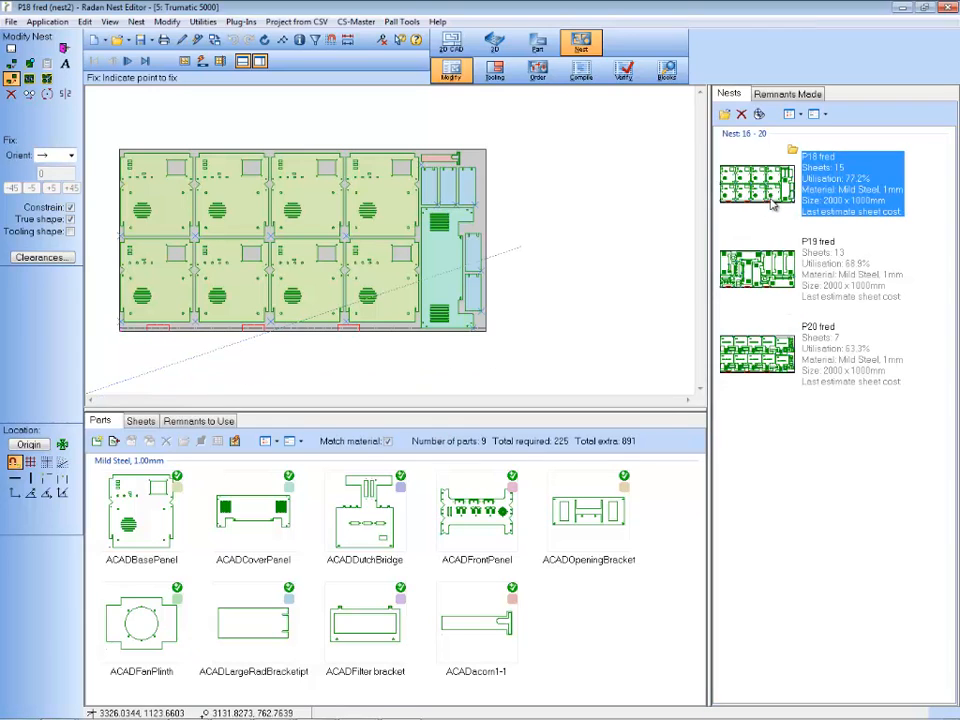
{"action": "left_click", "coordinate": [778, 278]}
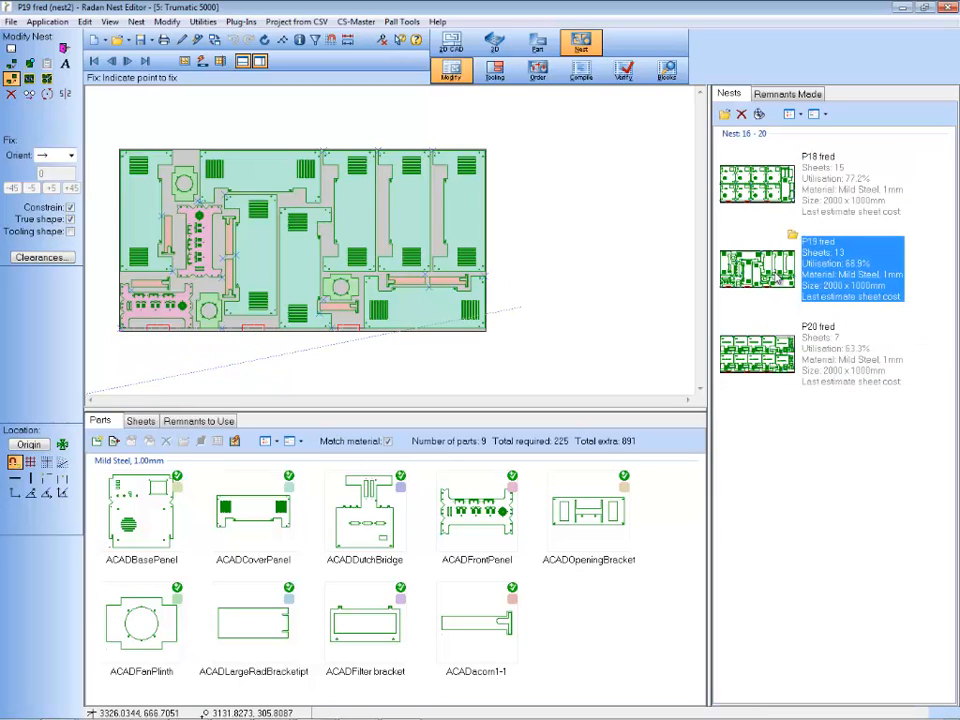
{"action": "left_click", "coordinate": [776, 362]}
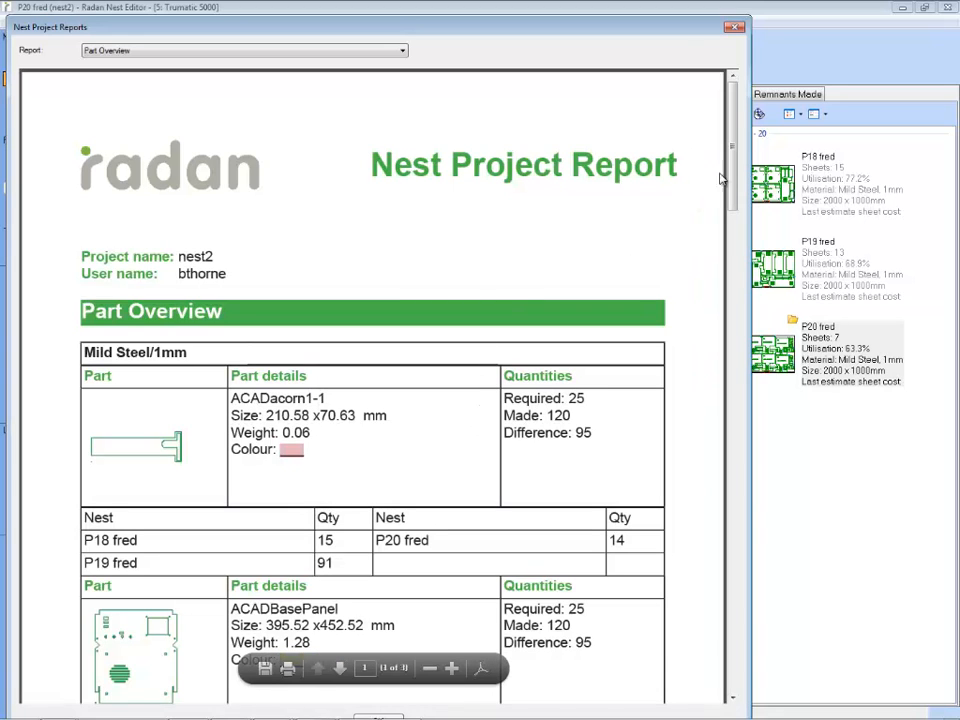
- Examine the Part Overview, Material Summary and Nest Overview reports of the nest project, and close the reports
{"action": "left_click_drag", "start_coordinate": [735, 189], "coordinate": [736, 140]}
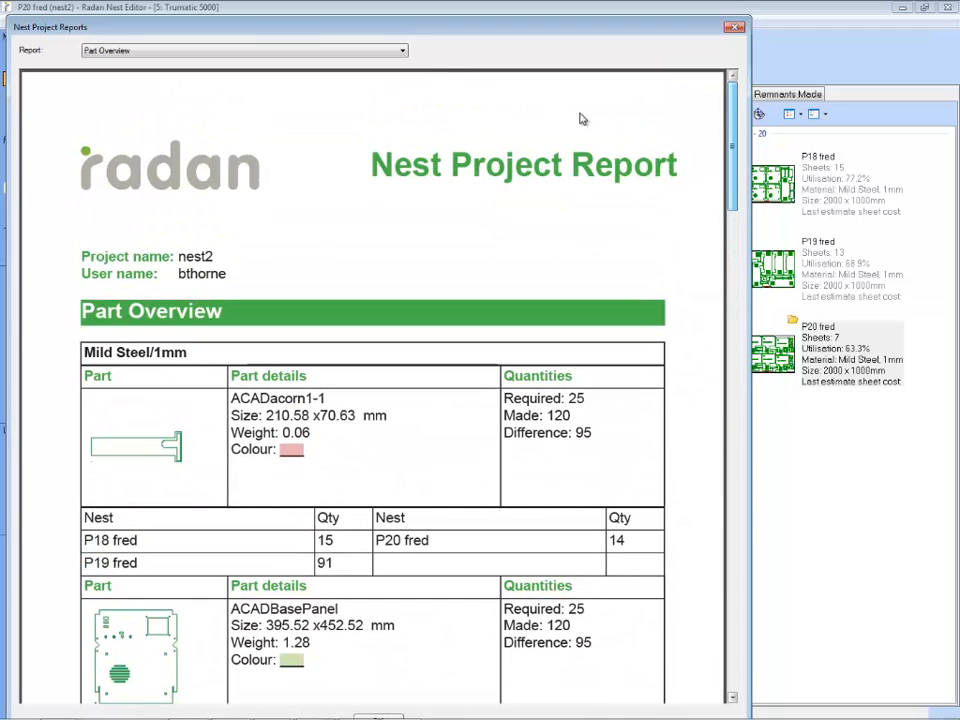
{"action": "left_click", "coordinate": [402, 50]}
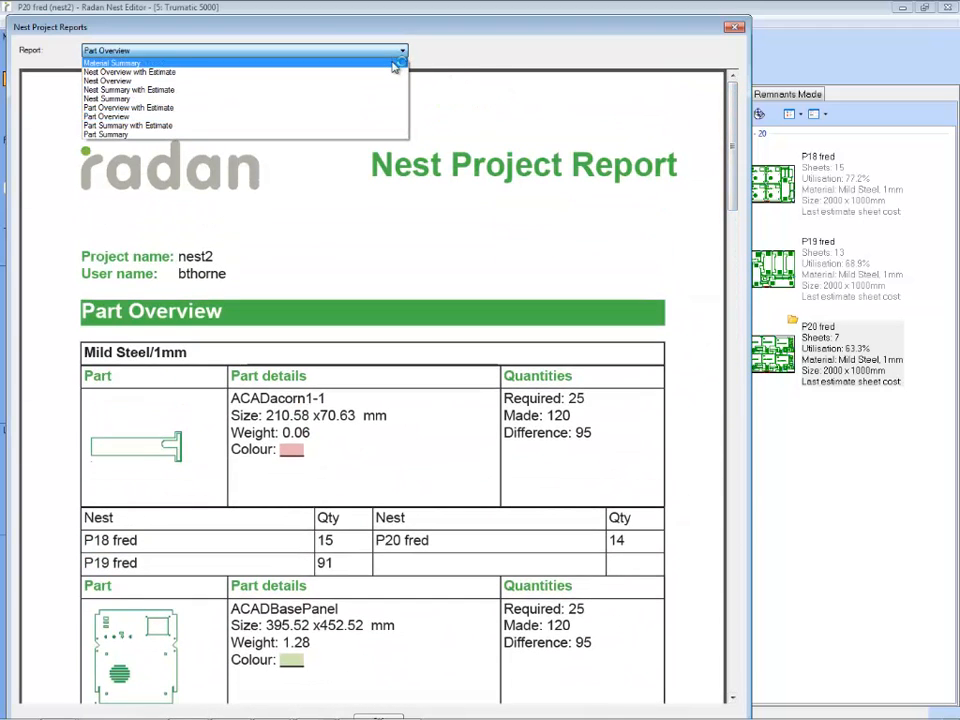
{"action": "left_click", "coordinate": [395, 64]}
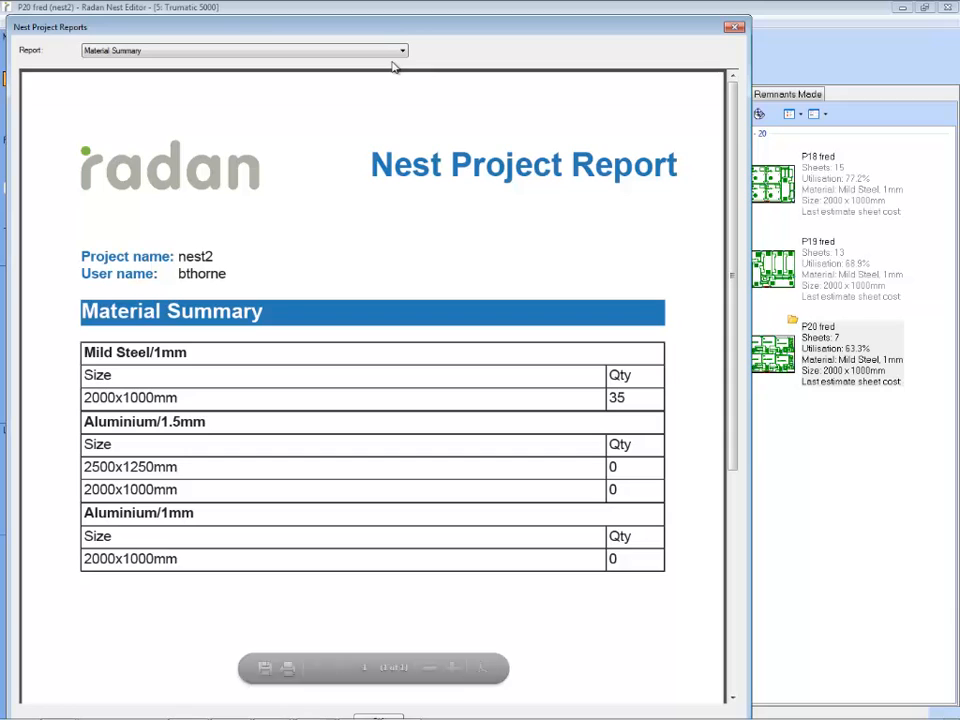
{"action": "left_click", "coordinate": [403, 52]}
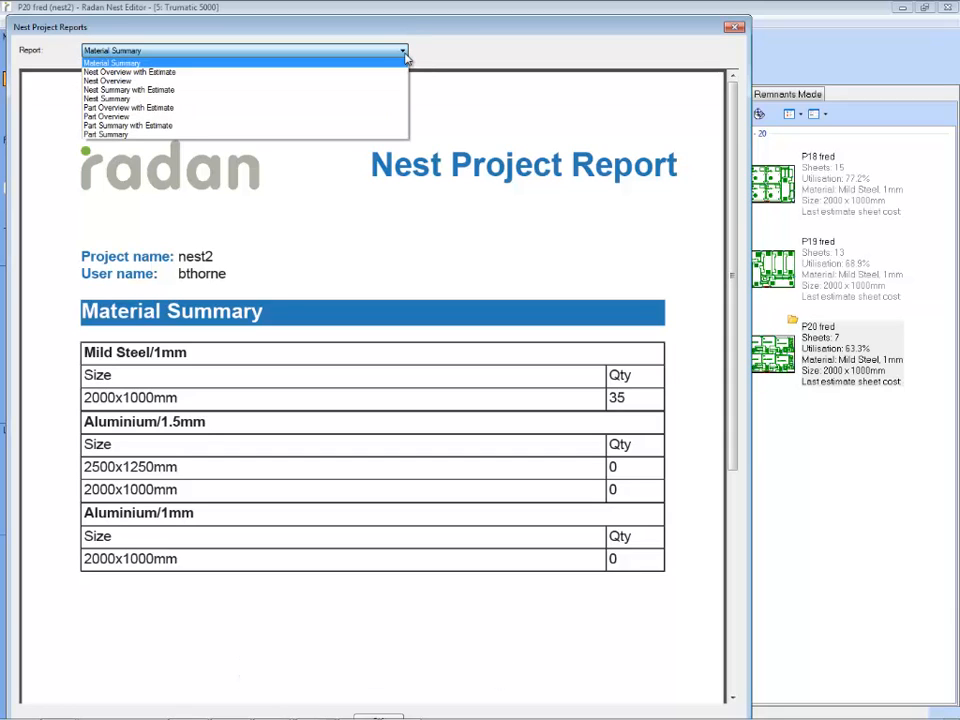
{"action": "left_click", "coordinate": [390, 81]}
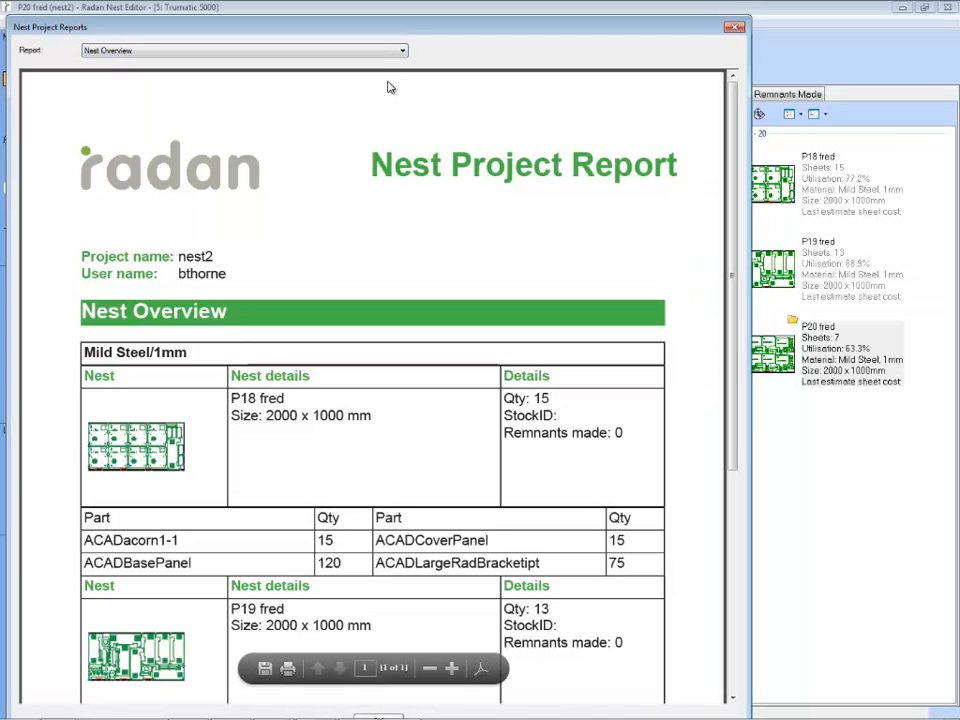
{"action": "left_click_drag", "start_coordinate": [733, 293], "coordinate": [750, 252]}
{"action": "left_click", "coordinate": [735, 27]}
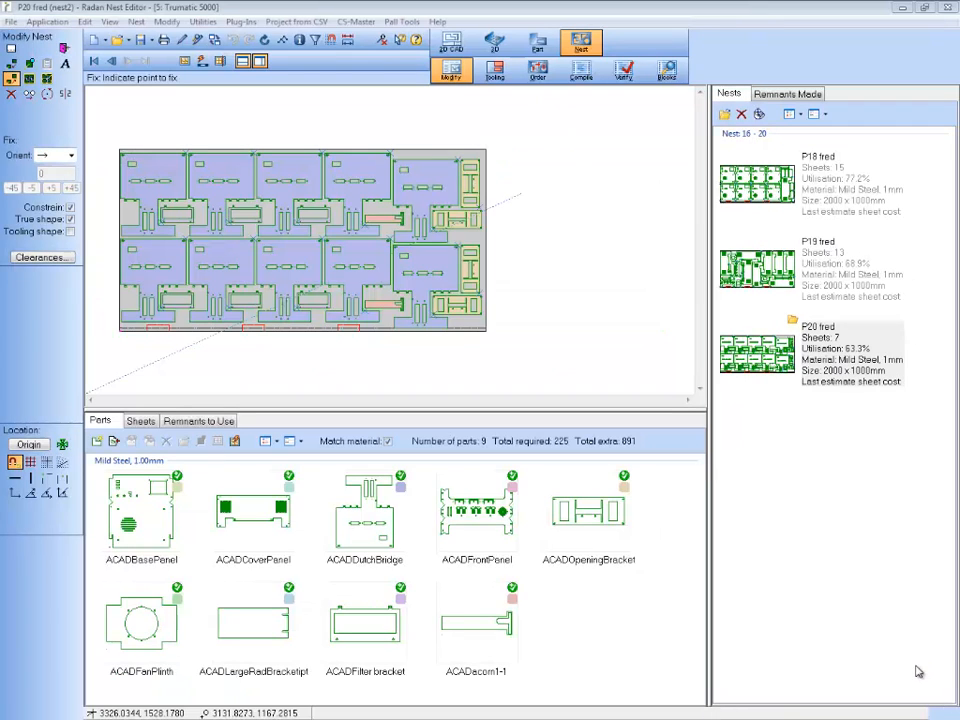
- Open nest P18 and run the machining verification on it at full speed
{"action": "left_click", "coordinate": [778, 197]}
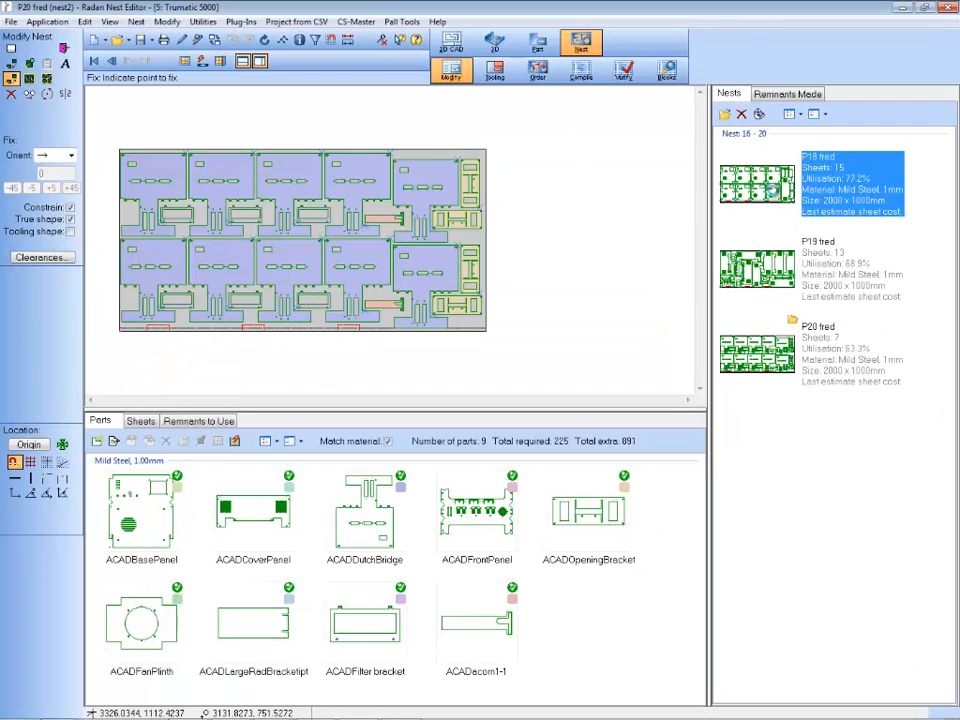
{"action": "left_click", "coordinate": [623, 70]}
{"action": "left_click", "coordinate": [146, 40]}
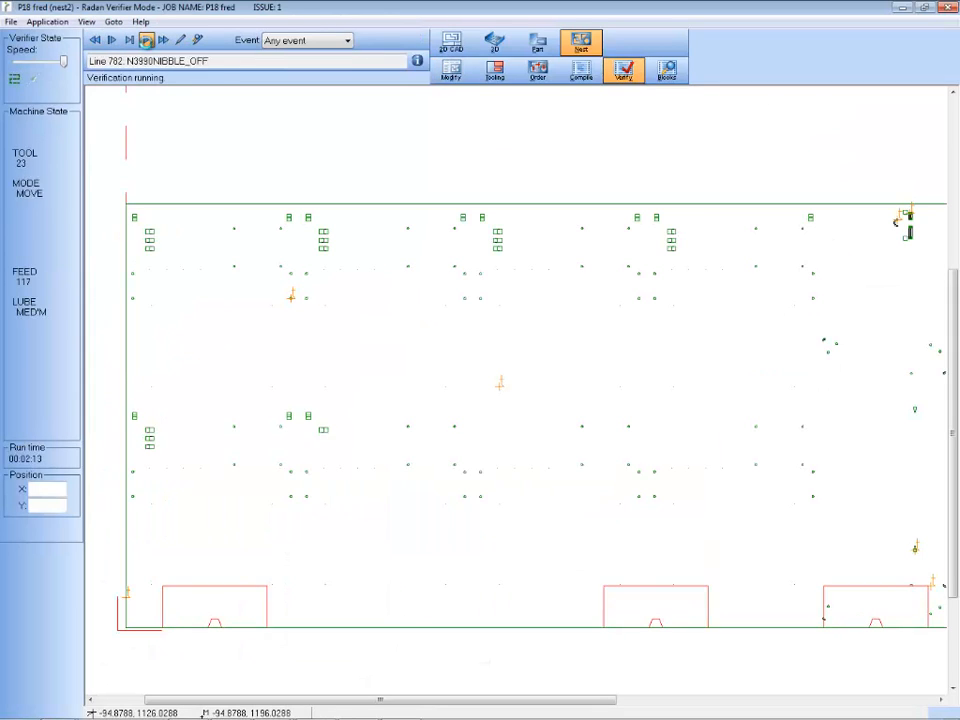
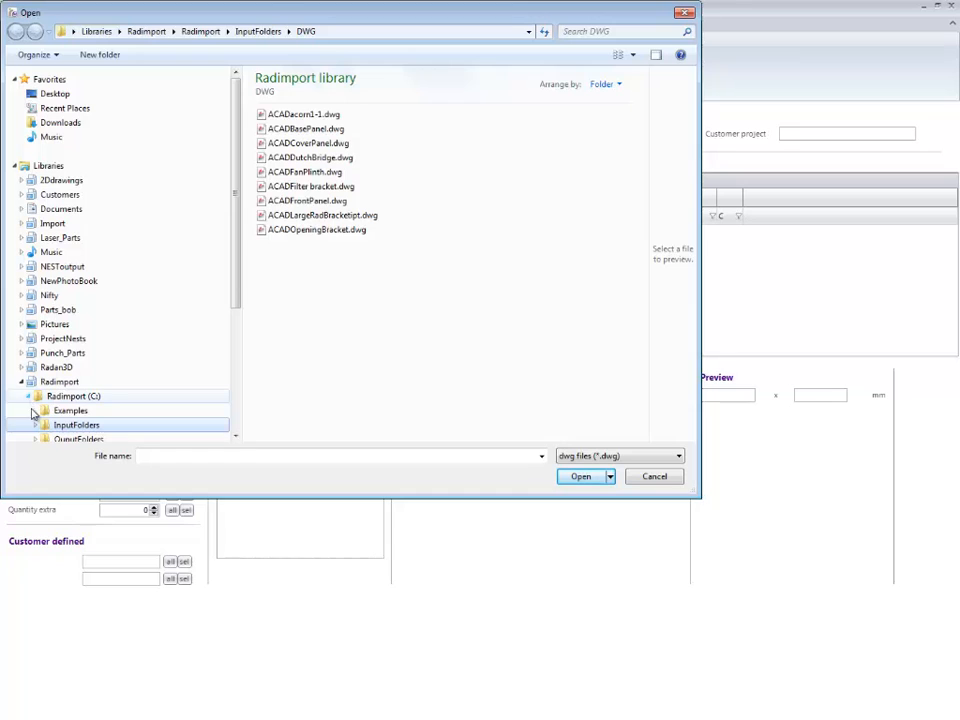
- In Radimport, add MultiPartDrawing1.dxf from the Multipart Drawing input folder to the project without splitting it
{"action": "left_click", "coordinate": [35, 425]}
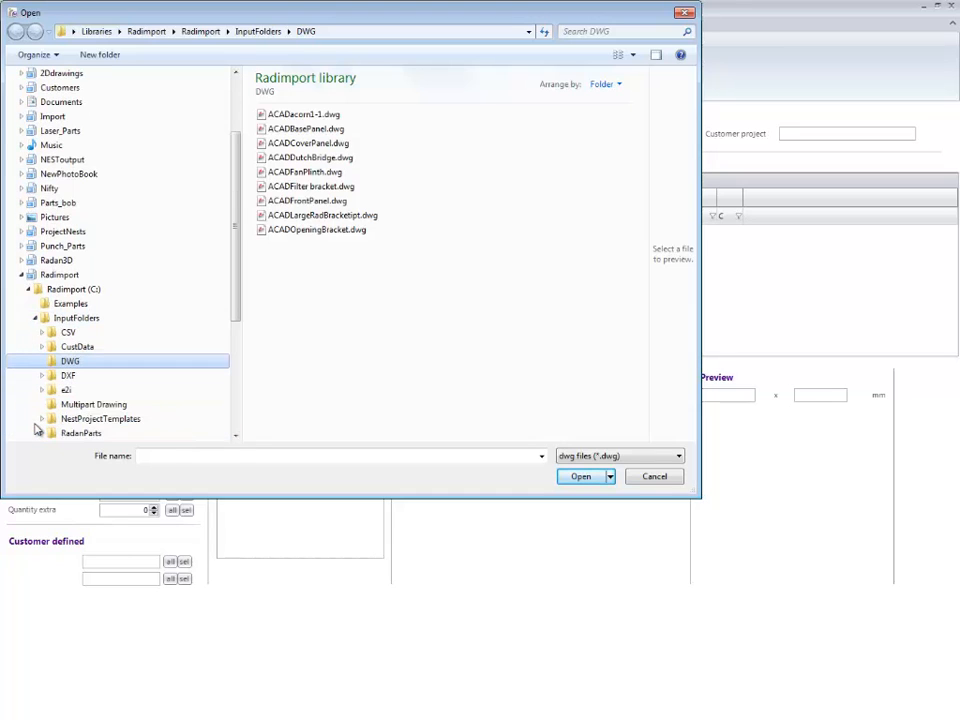
{"action": "left_click", "coordinate": [73, 406]}
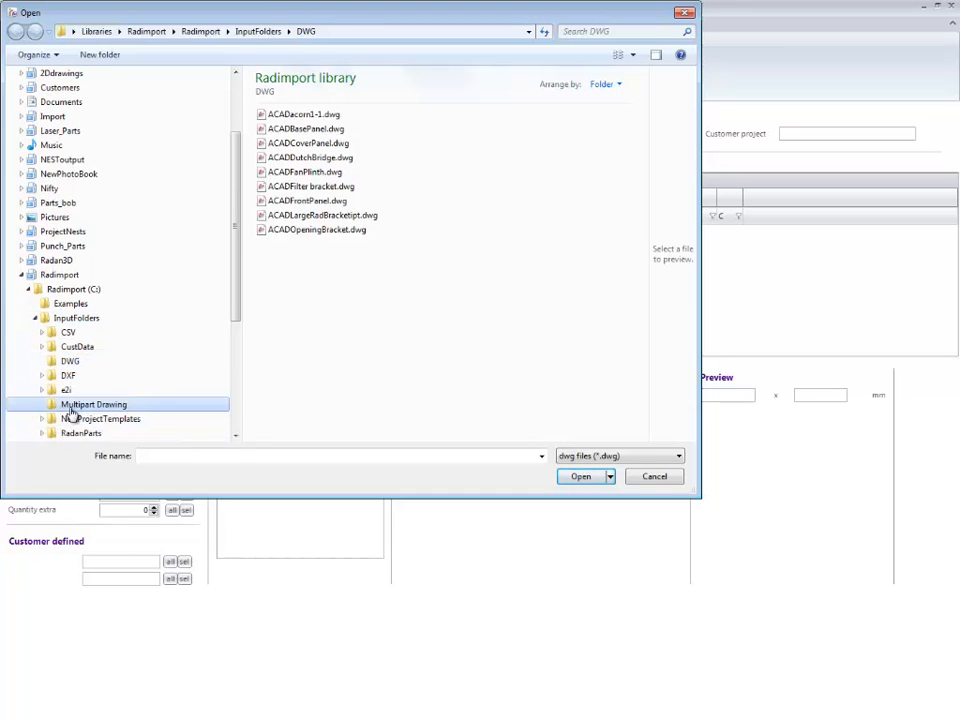
{"action": "left_click", "coordinate": [583, 456]}
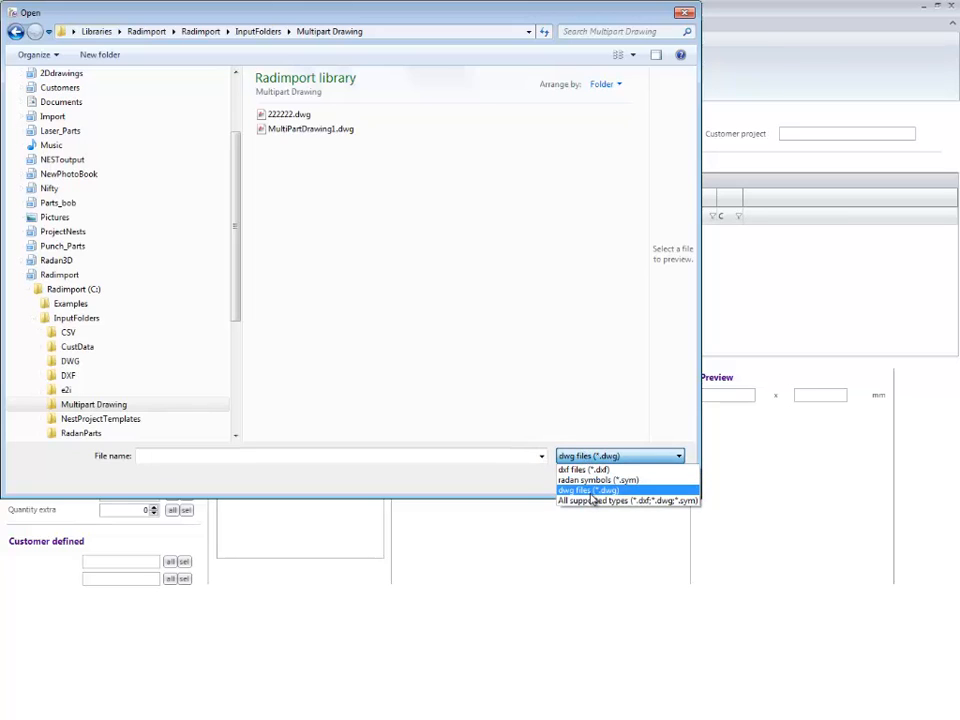
{"action": "left_click", "coordinate": [585, 469]}
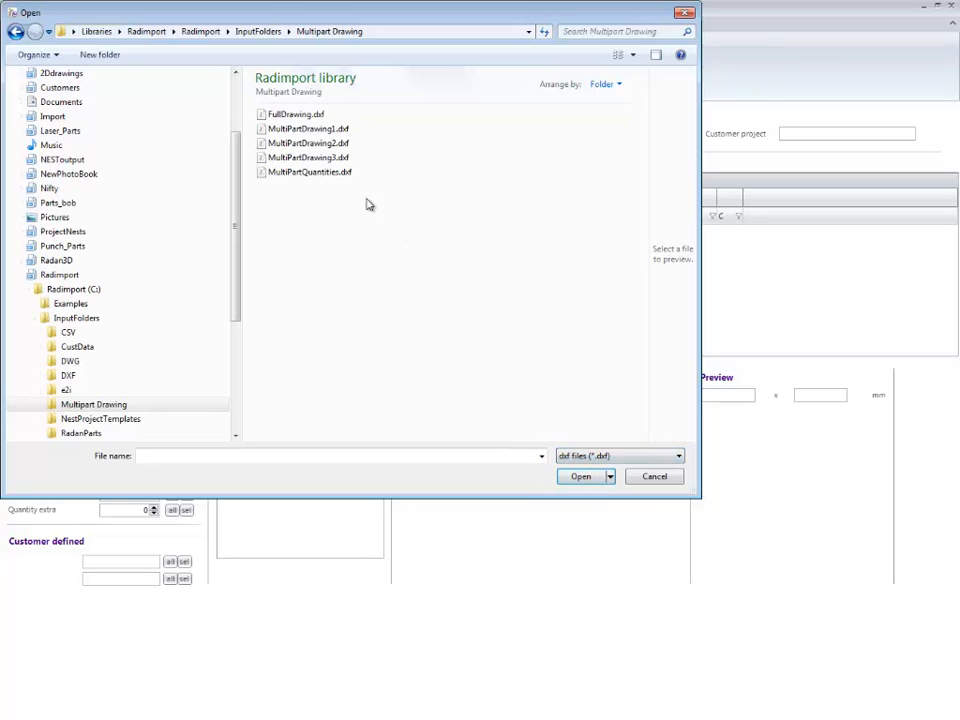
{"action": "left_click", "coordinate": [309, 132]}
{"action": "left_click", "coordinate": [587, 478]}
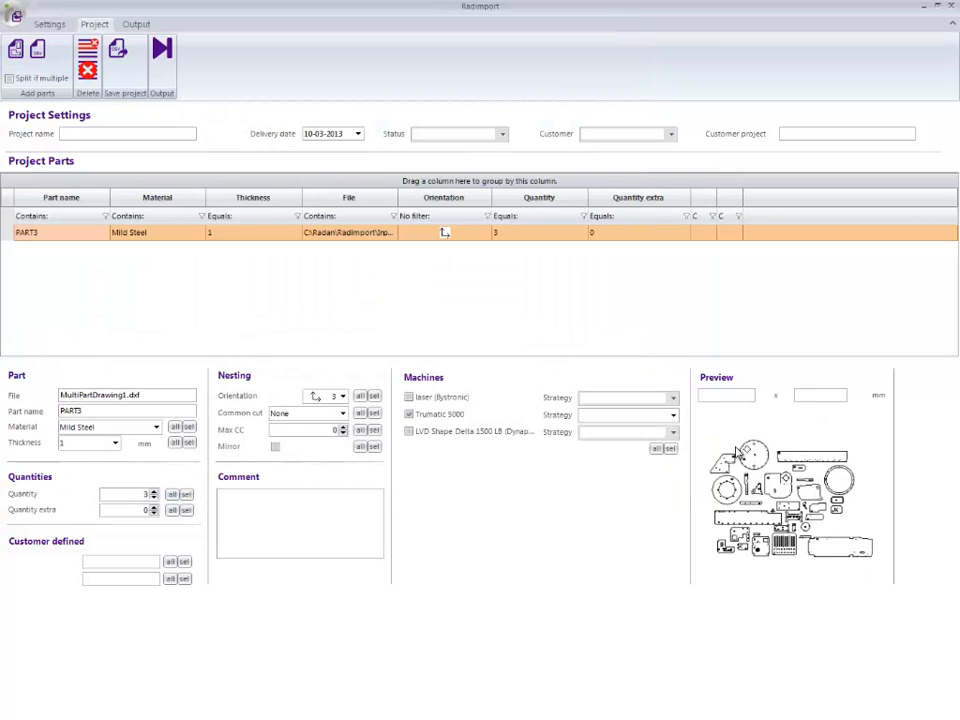
- Clear the complete list of project parts
{"action": "left_click", "coordinate": [88, 70]}
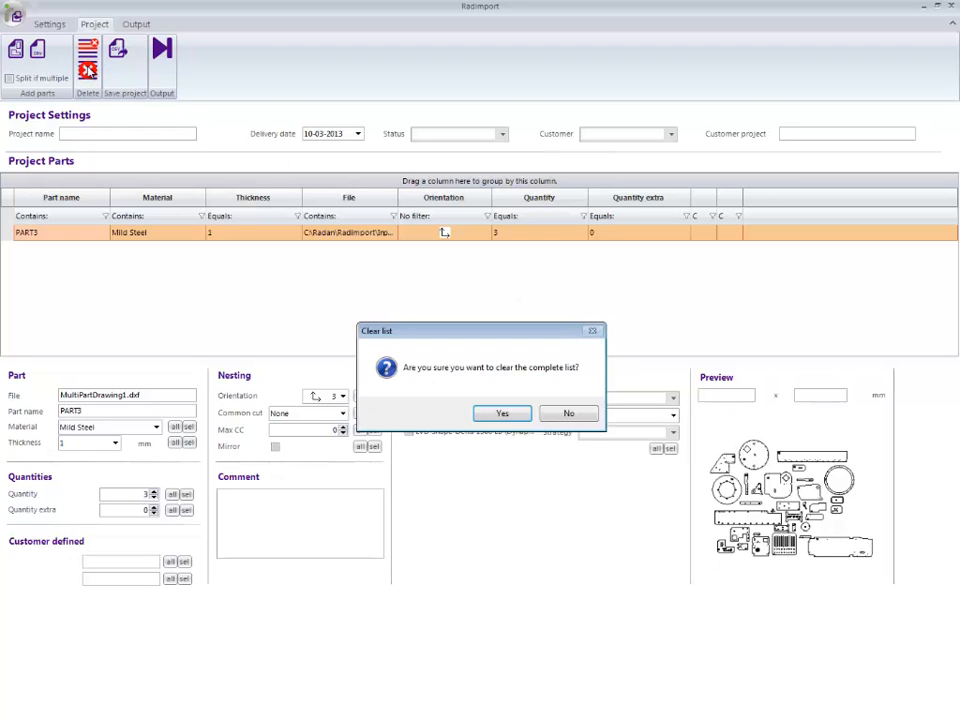
{"action": "left_click", "coordinate": [505, 415]}
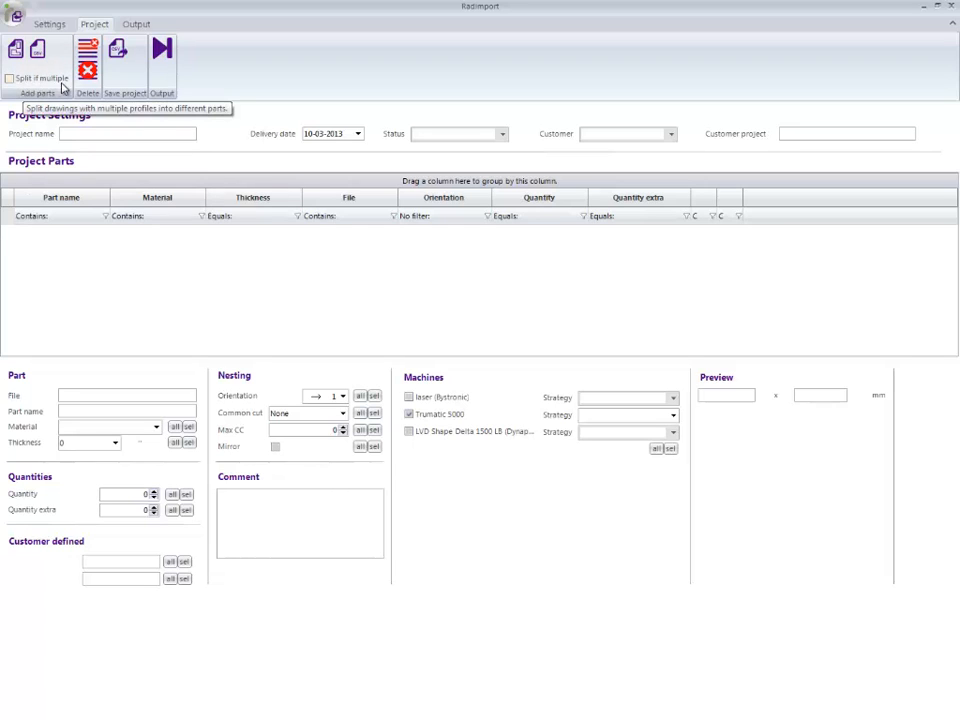
- Add MultiPartDrawing1.dxf to the project with splitting of multiple profiles into separate parts enabled, and review the resulting part list
{"action": "left_click", "coordinate": [9, 78]}
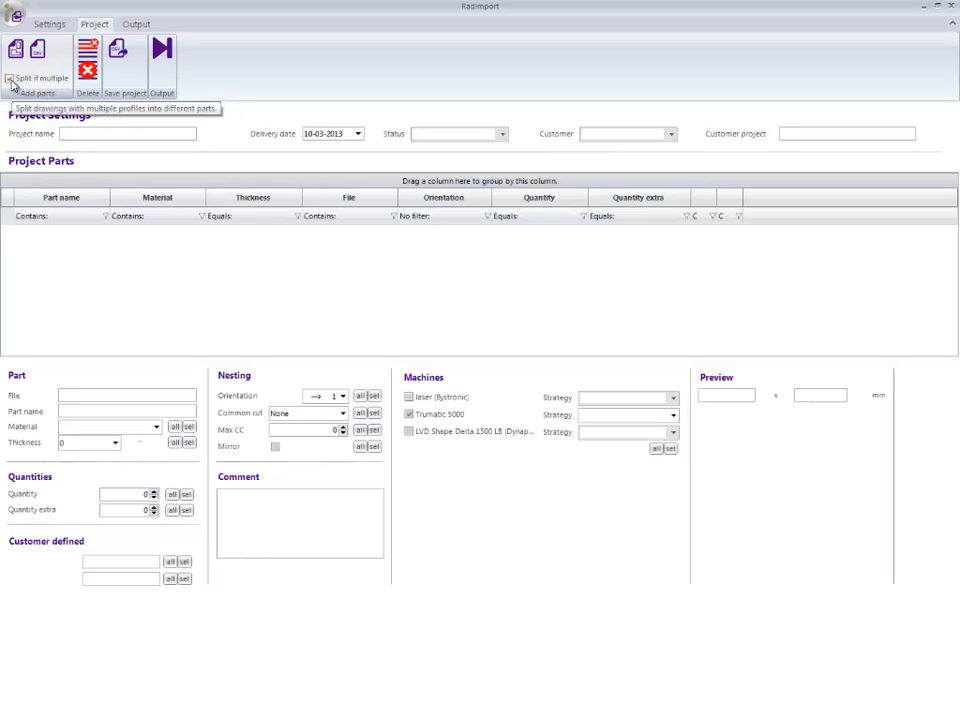
{"action": "left_click", "coordinate": [15, 50]}
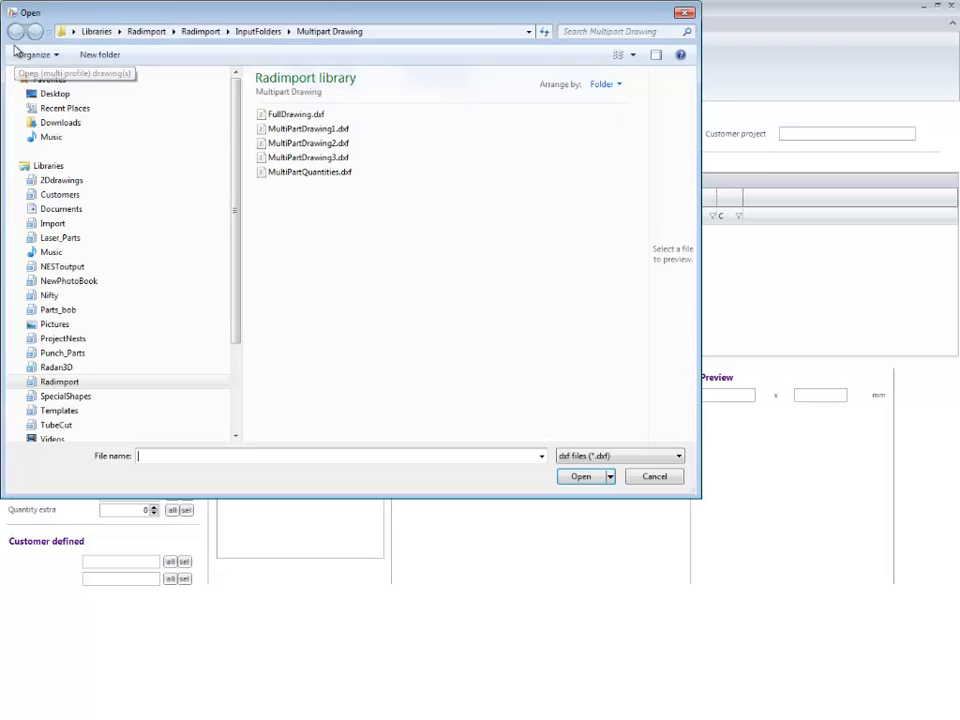
{"action": "left_click", "coordinate": [326, 130]}
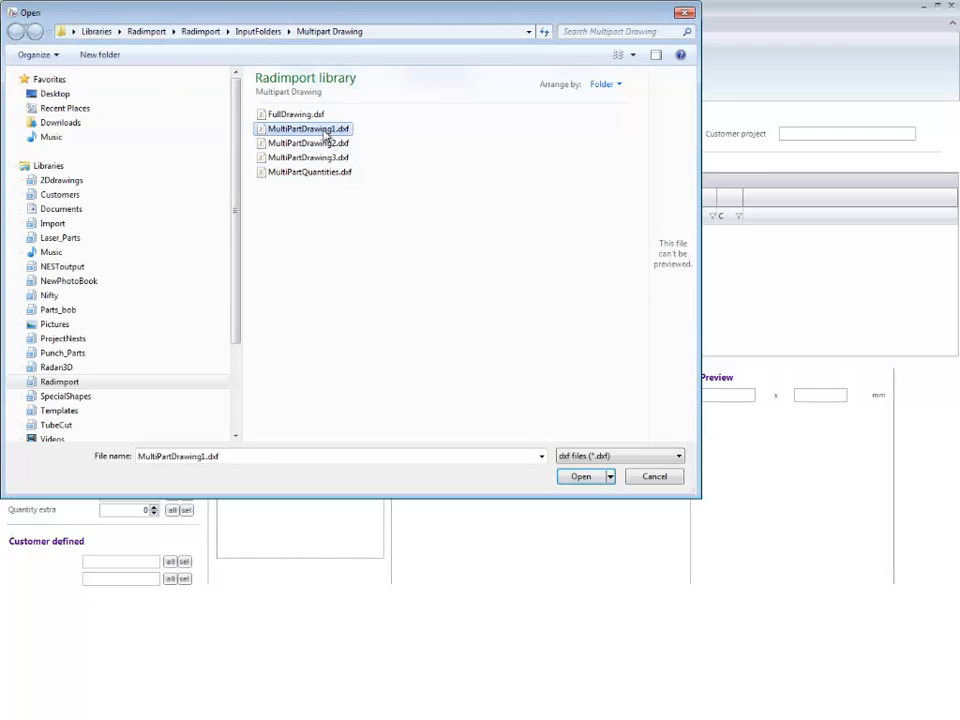
{"action": "left_click", "coordinate": [585, 479]}
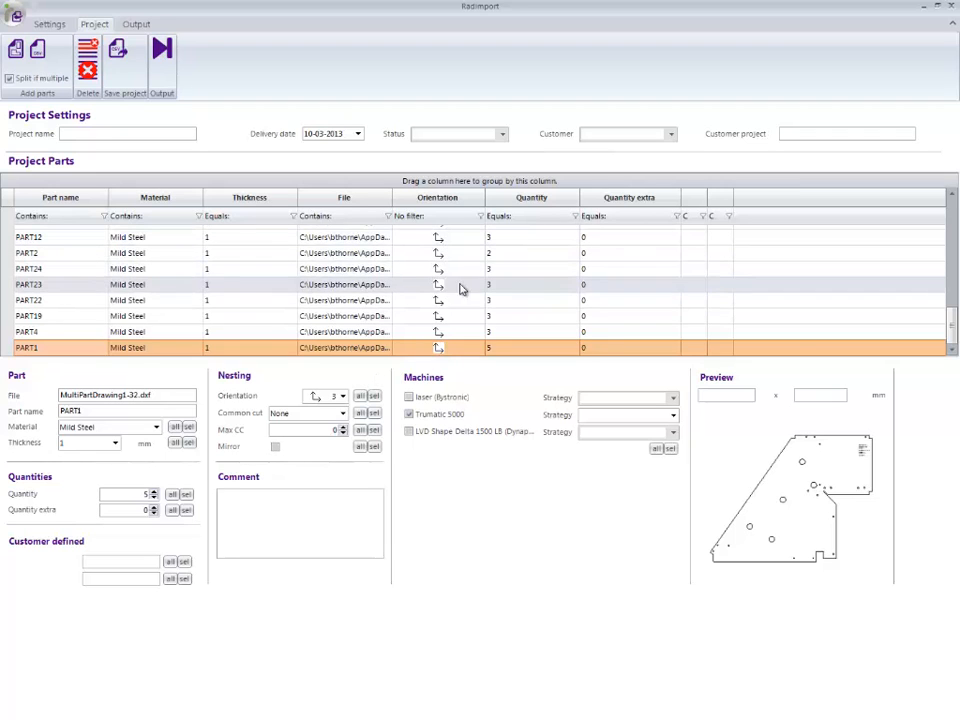
{"action": "left_click_drag", "start_coordinate": [951, 324], "coordinate": [951, 264]}
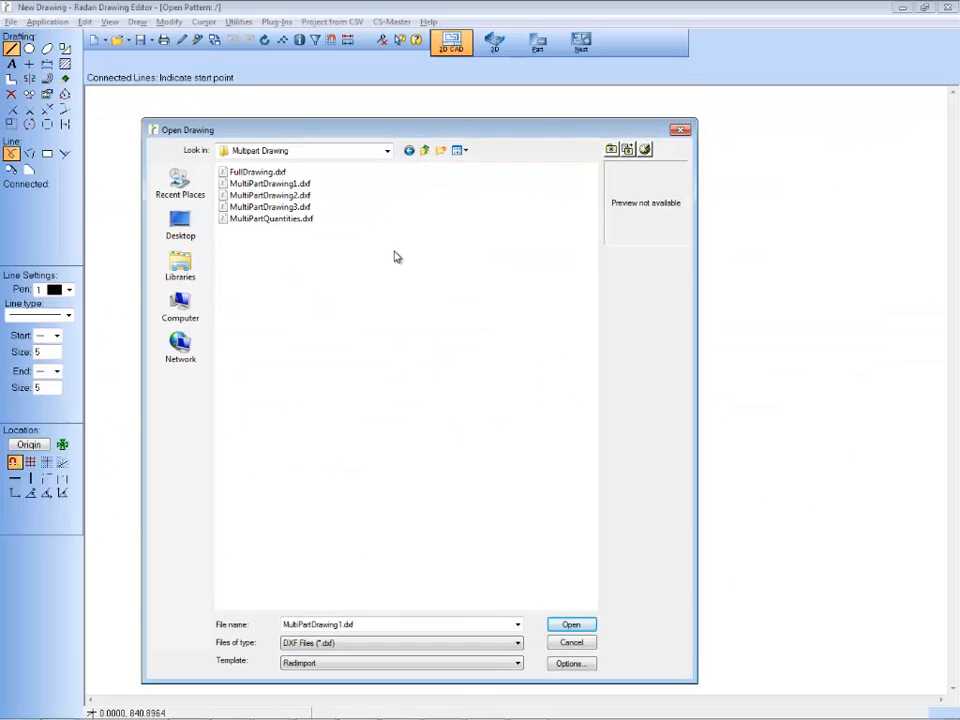
- In the Radan Drawing Editor, open MultiPartDrawing1.dxf and examine the attribute text written inside the individual part profiles
{"action": "left_click", "coordinate": [283, 185]}
{"action": "left_click", "coordinate": [571, 624]}
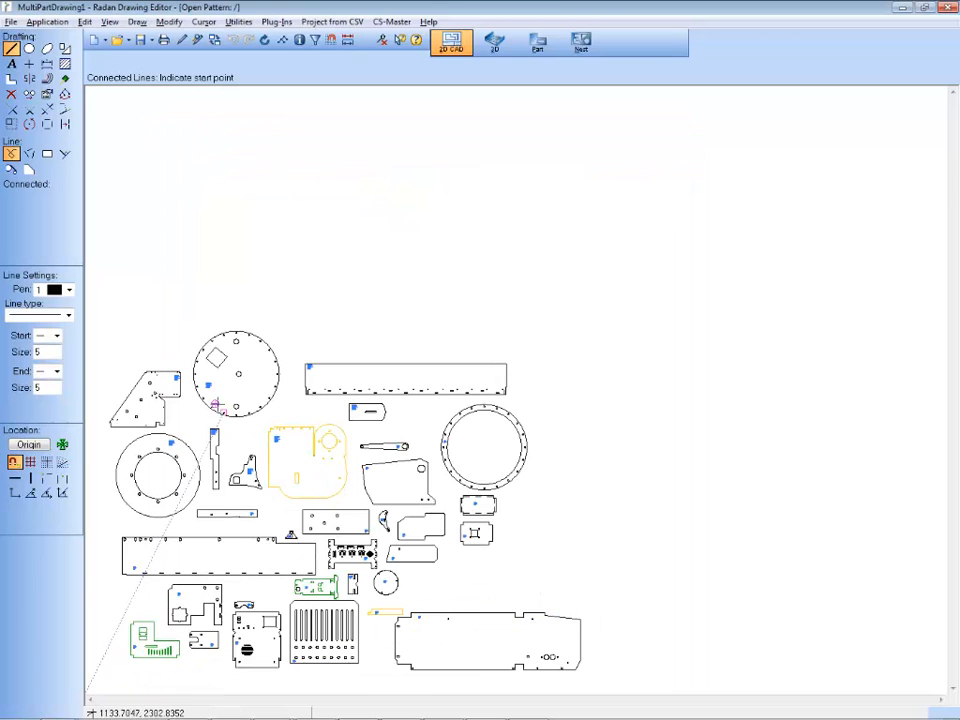
{"action": "middle_click_drag", "start_coordinate": [116, 343], "coordinate": [500, 645]}
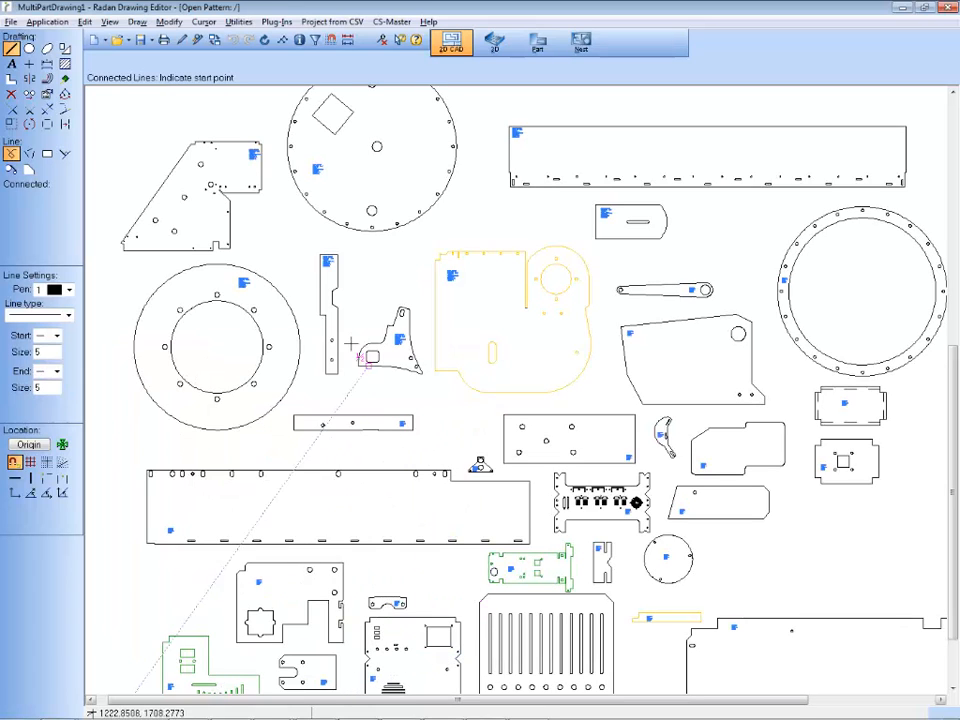
{"action": "middle_click_drag", "start_coordinate": [295, 242], "coordinate": [352, 293]}
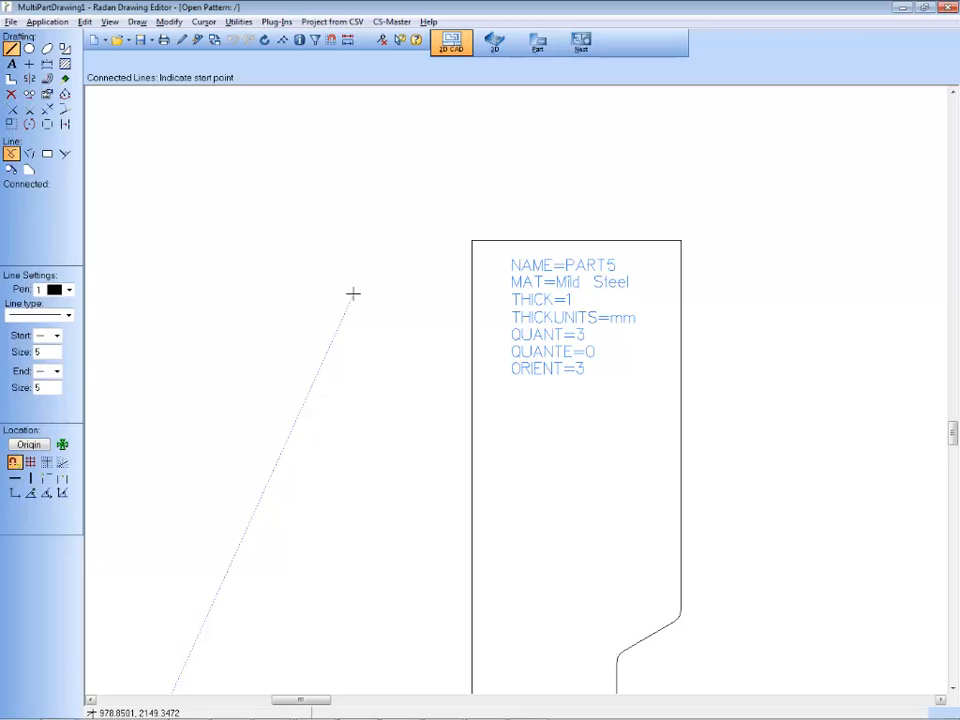
{"action": "middle_click", "coordinate": [353, 294]}
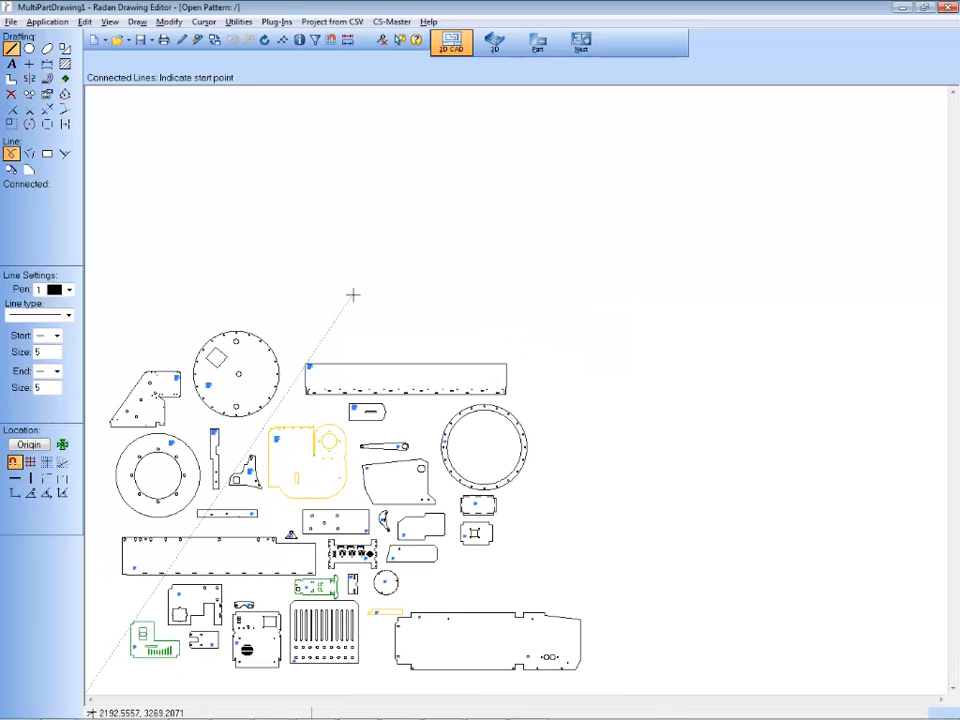
{"action": "middle_click_drag", "start_coordinate": [433, 435], "coordinate": [456, 453]}
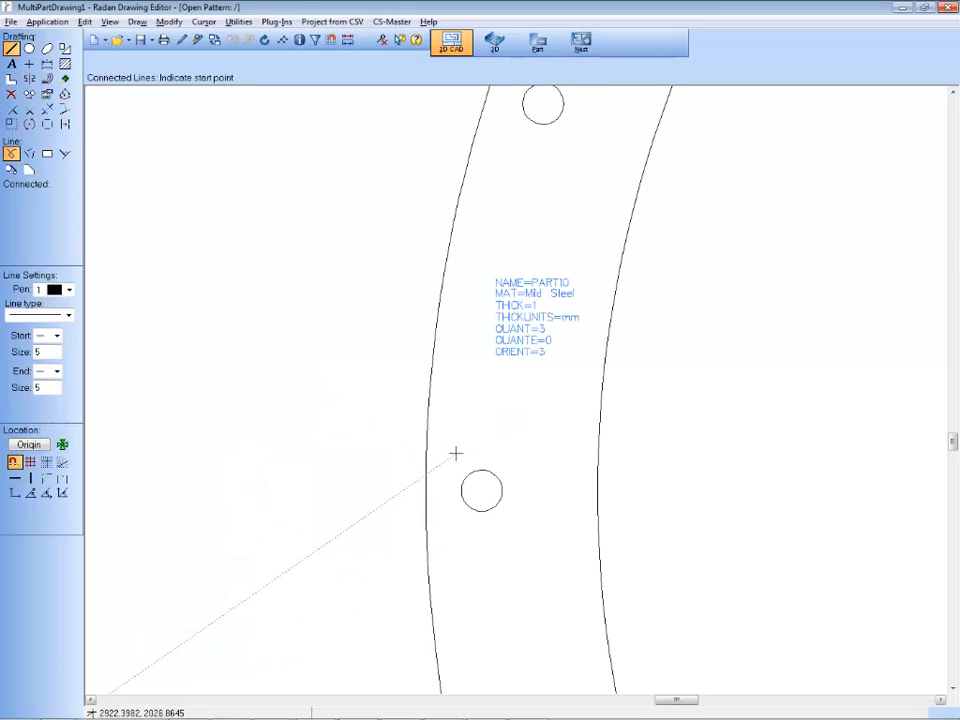
{"action": "middle_click", "coordinate": [455, 453]}
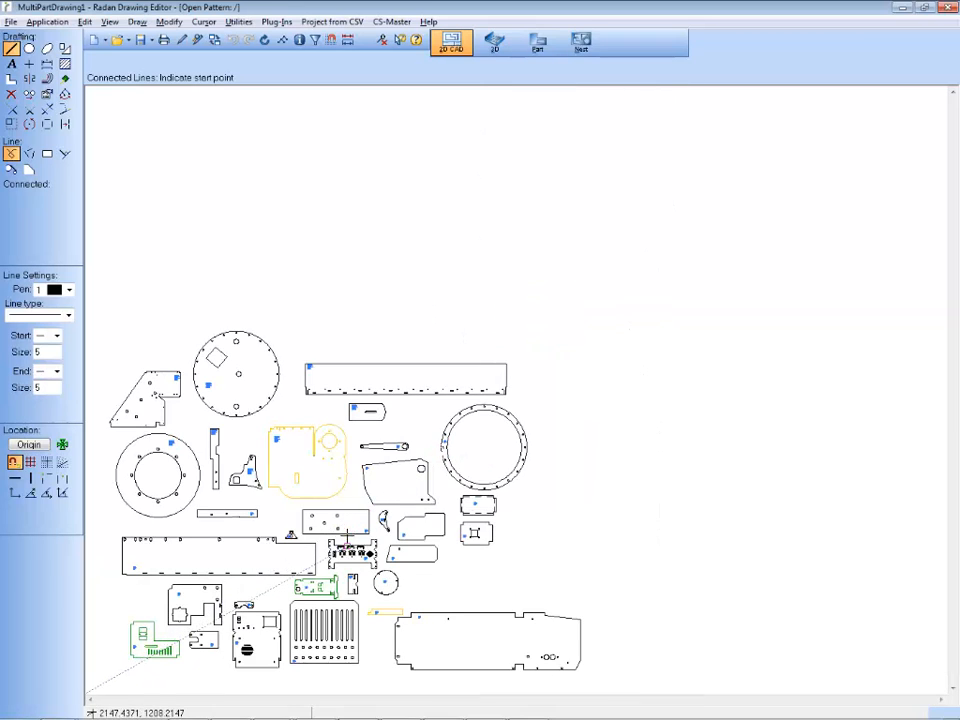
{"action": "middle_click_drag", "start_coordinate": [348, 550], "coordinate": [383, 589]}
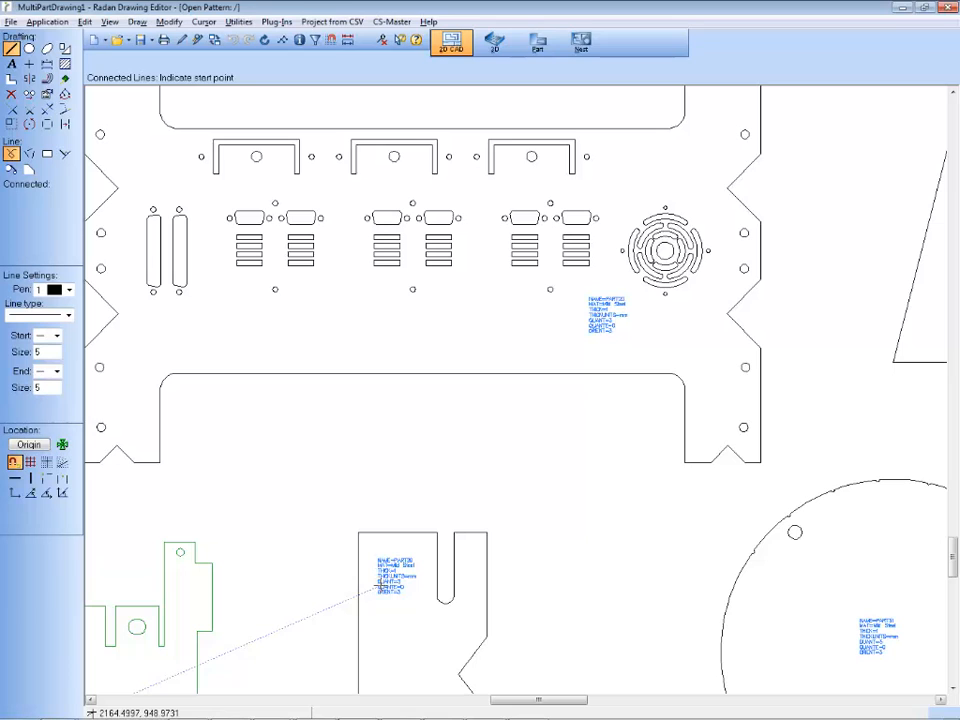
{"action": "middle_click_drag", "start_coordinate": [418, 437], "coordinate": [418, 437]}
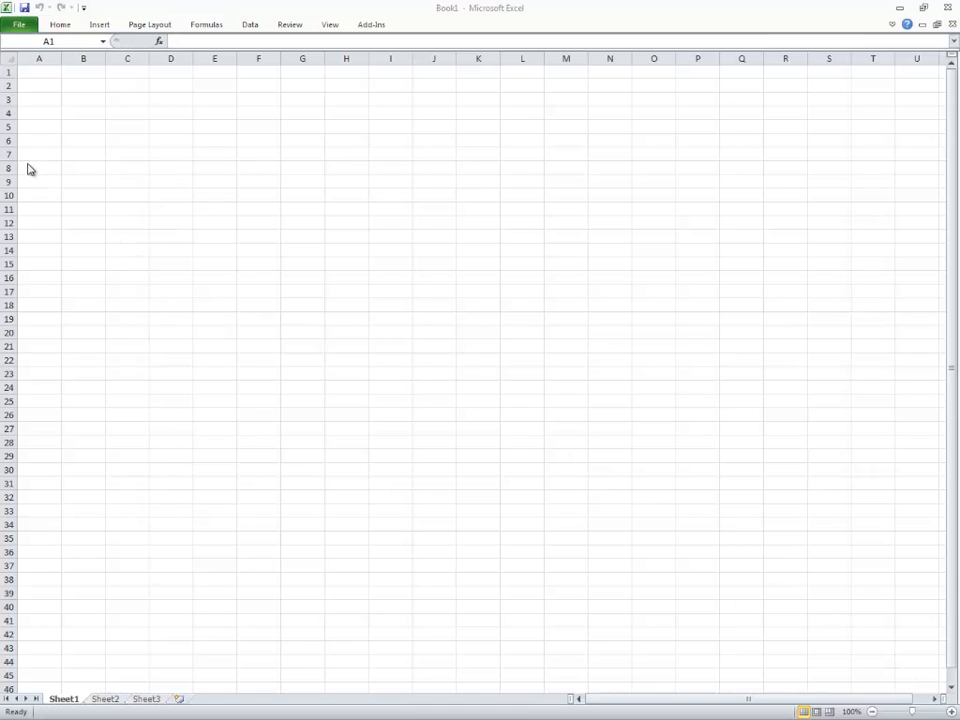
- In Excel, review the part data in PunchPLUS.csv with columns A and E widened, and close the file without saving
{"action": "left_click", "coordinate": [26, 27]}
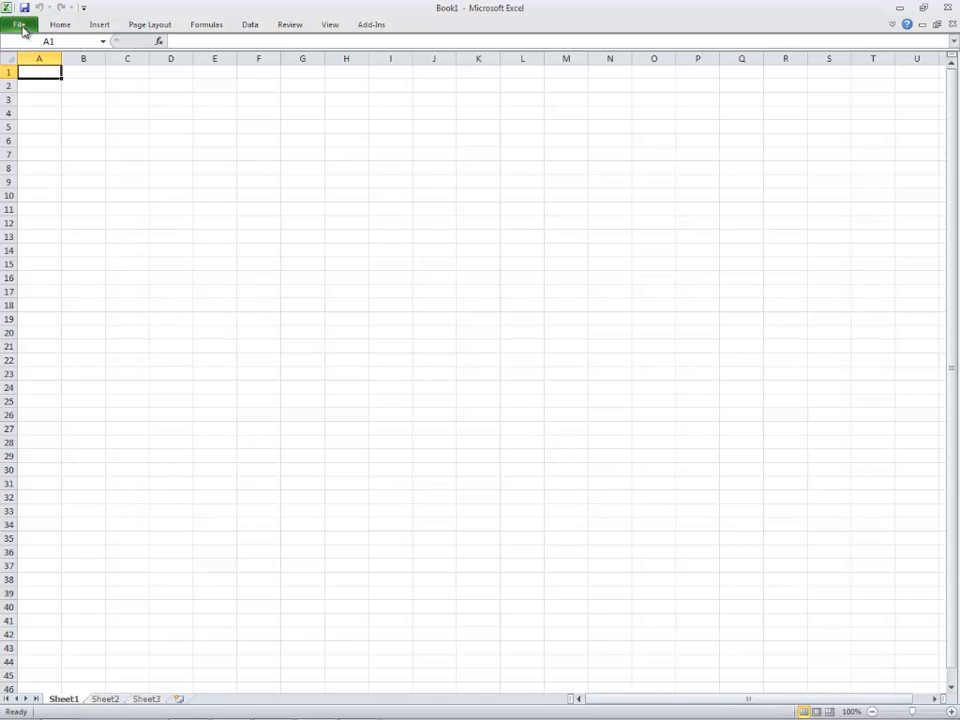
{"action": "left_click", "coordinate": [20, 25]}
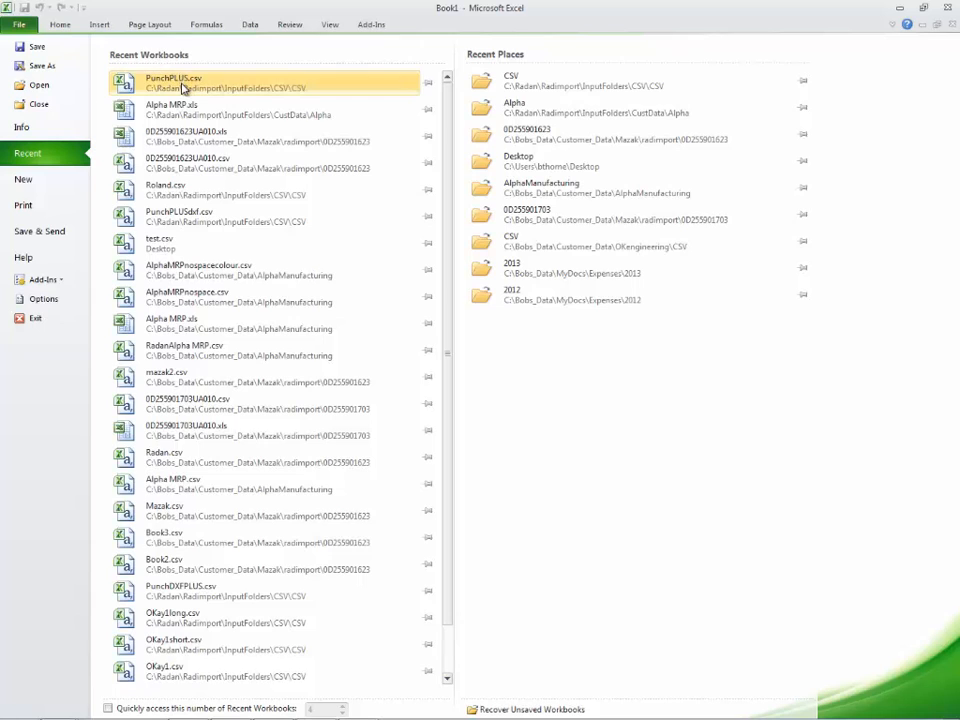
{"action": "left_click", "coordinate": [150, 85]}
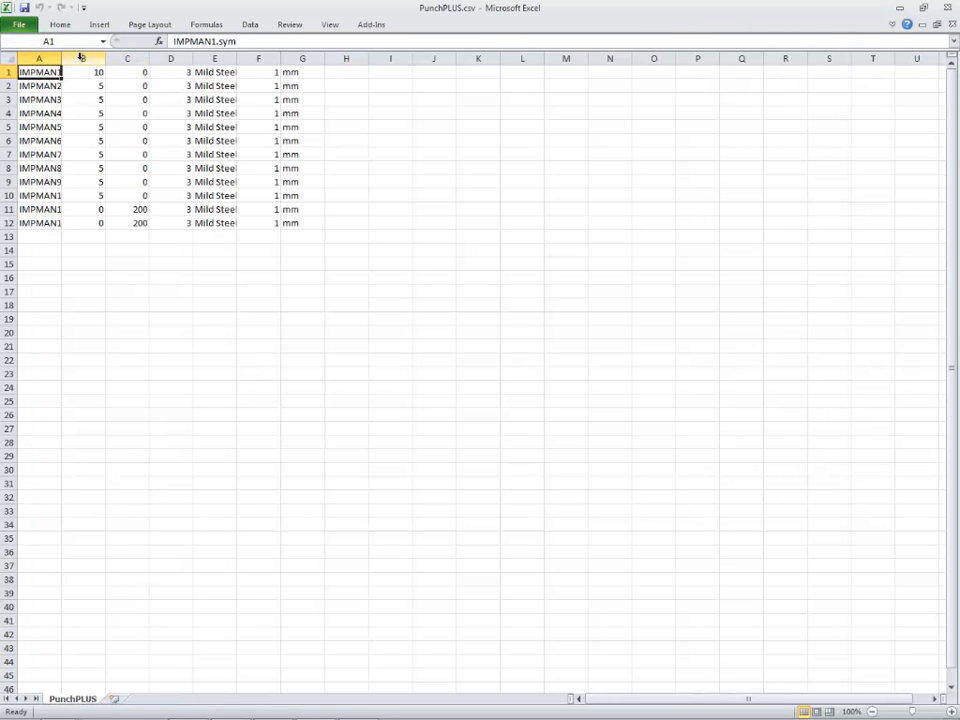
{"action": "left_click_drag", "start_coordinate": [62, 58], "coordinate": [93, 58]}
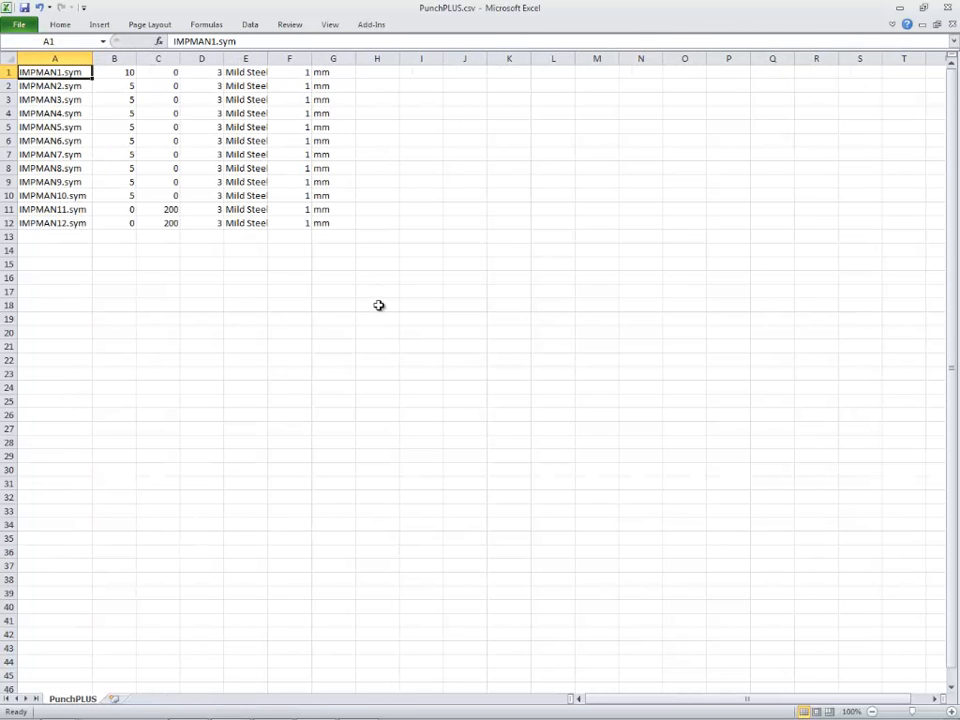
{"action": "left_click", "coordinate": [379, 307]}
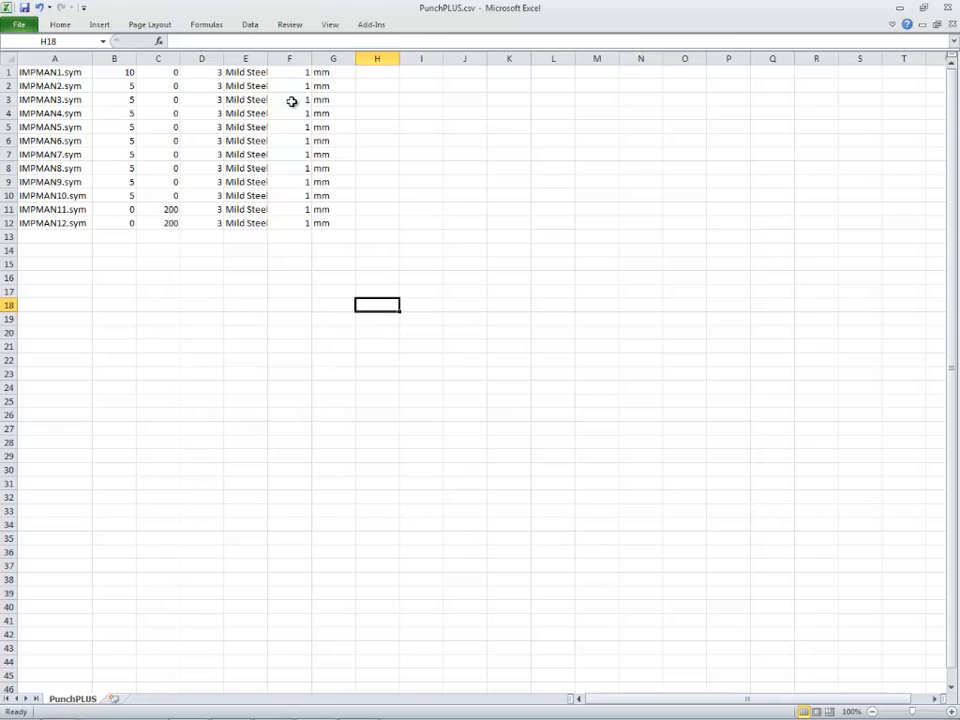
{"action": "left_click_drag", "start_coordinate": [267, 57], "coordinate": [287, 57]}
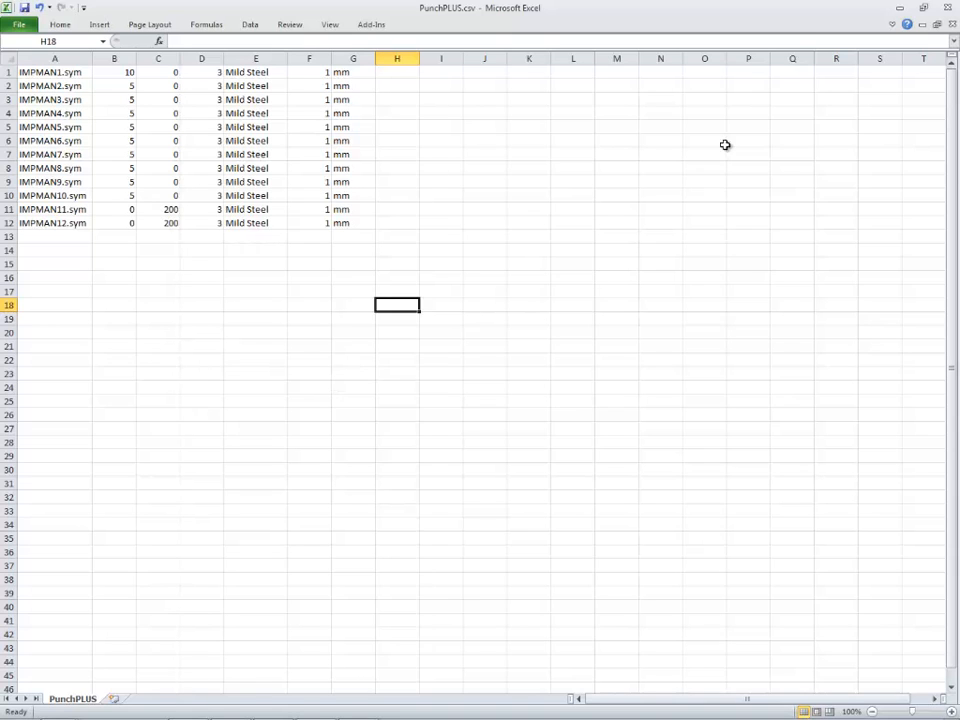
{"action": "left_click", "coordinate": [946, 8]}
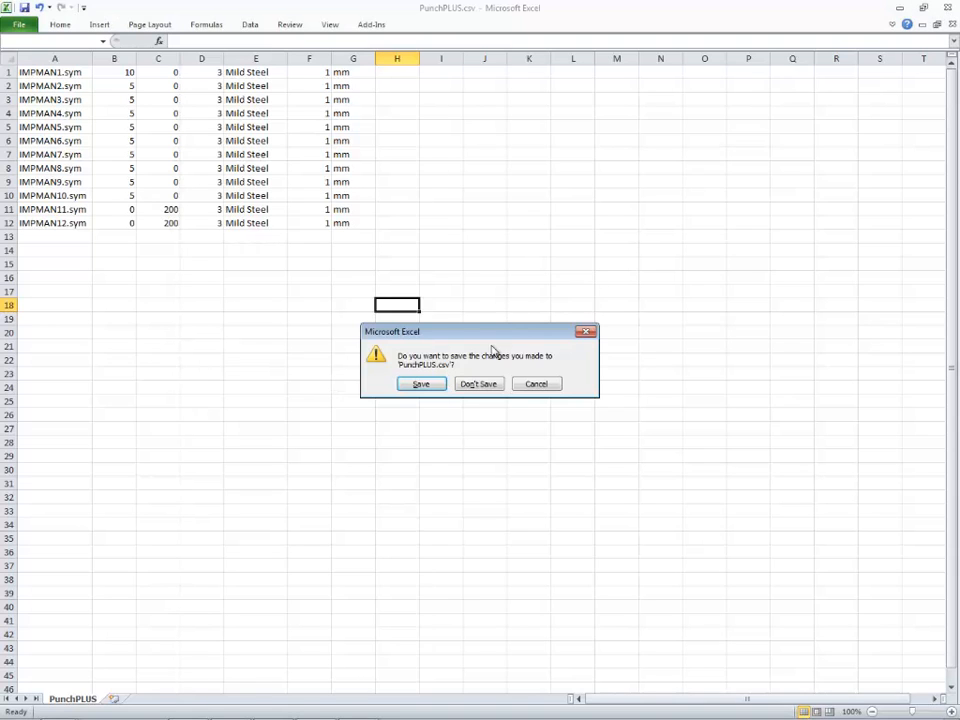
{"action": "left_click", "coordinate": [480, 384]}
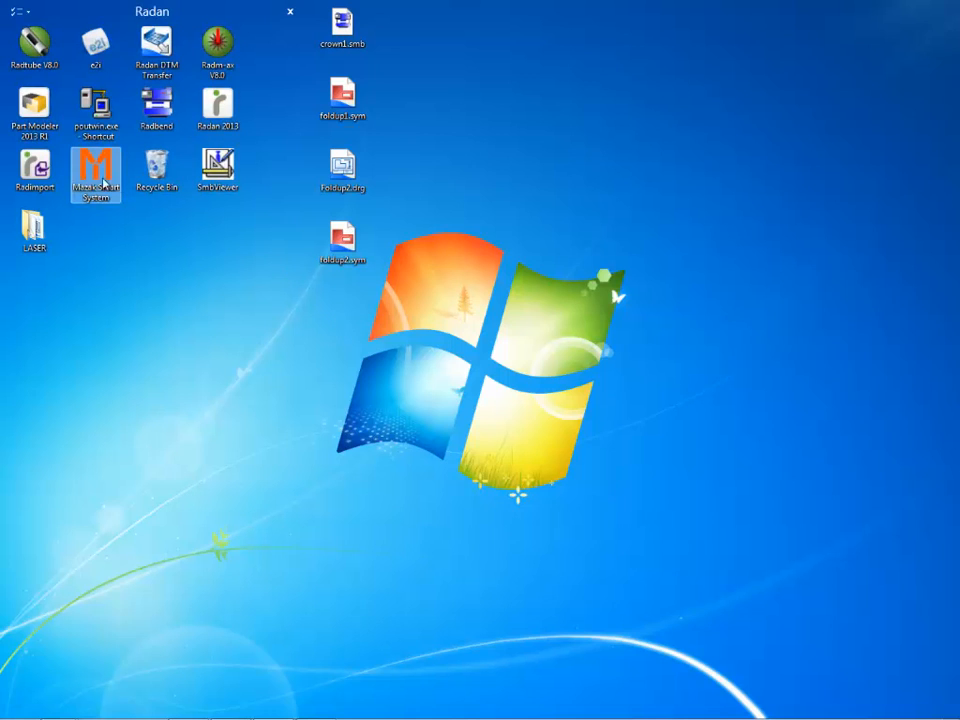
- Launch Radimport and add the parts listed in PunchPLUS.csv from the CSV input folder to the project
{"action": "left_click", "coordinate": [36, 167]}
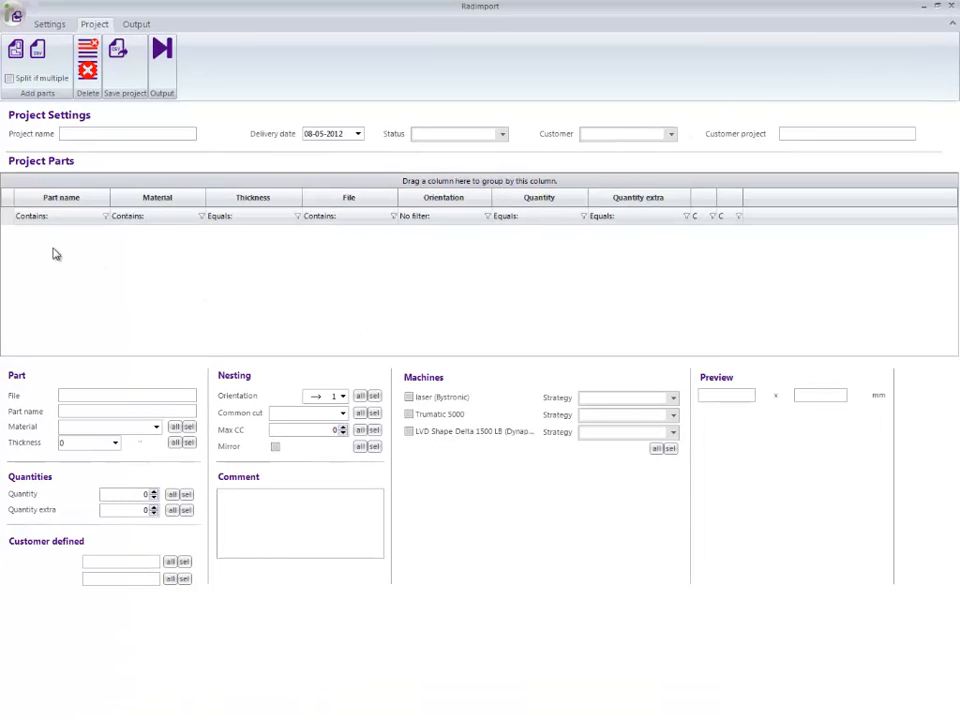
{"action": "left_click", "coordinate": [38, 52]}
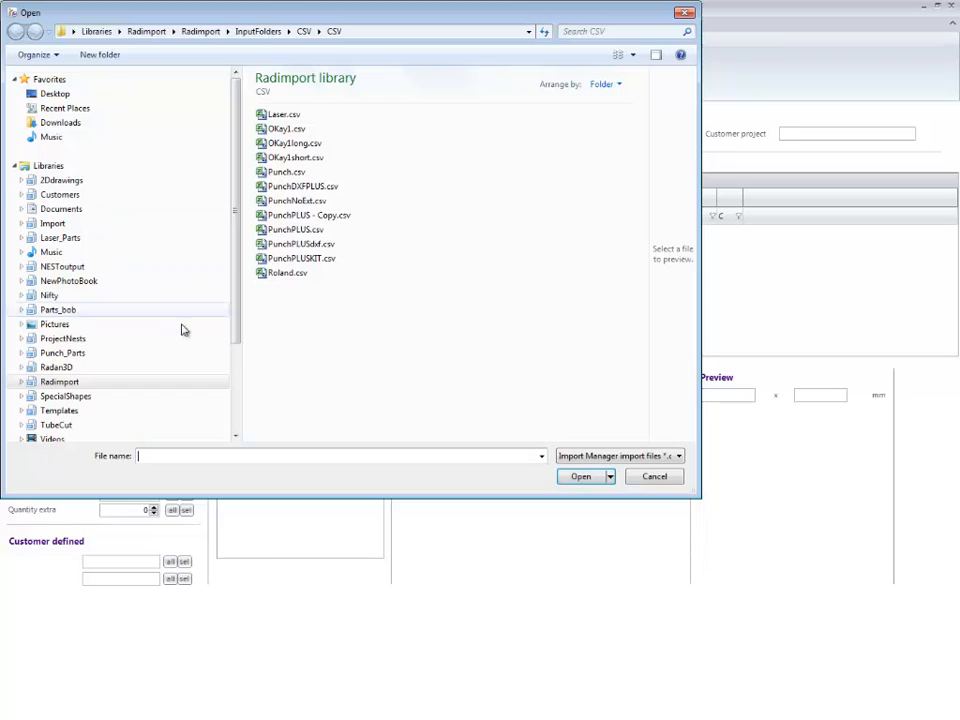
{"action": "left_click", "coordinate": [280, 229]}
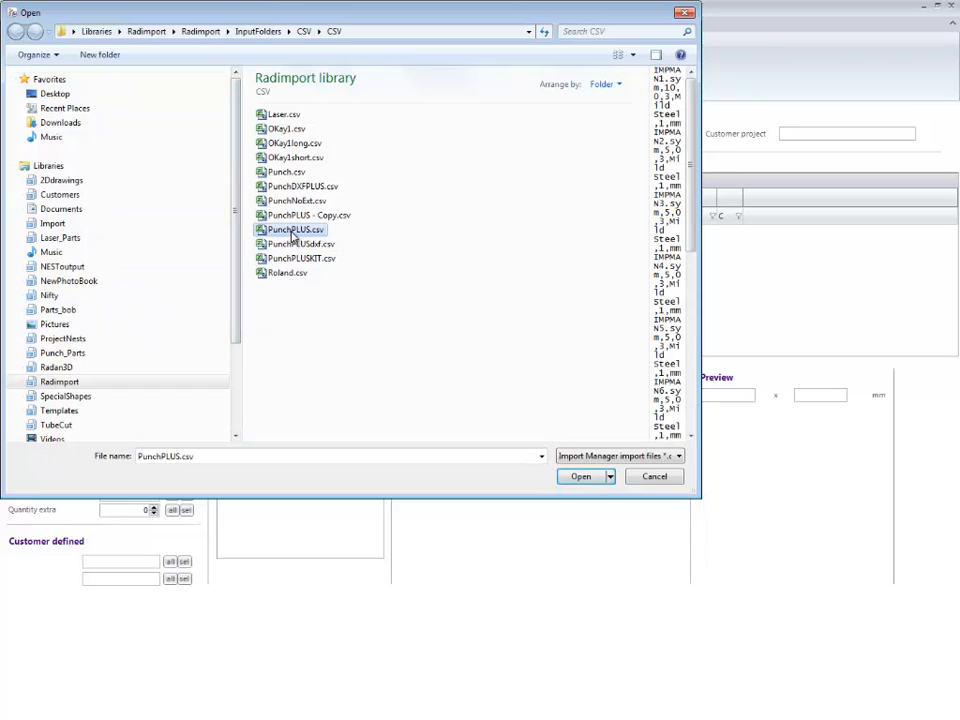
{"action": "left_click", "coordinate": [590, 477]}
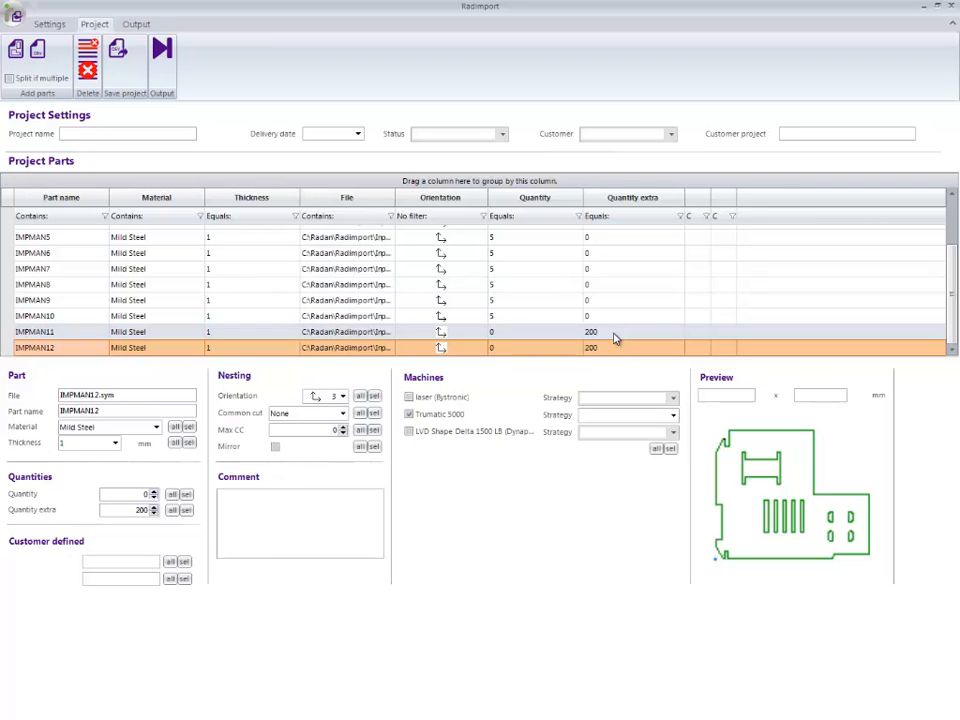
- Check the details and previews of the imported parts IMPMAN8, IMPMAN9 and IMPMAN10
{"action": "left_click", "coordinate": [34, 286]}
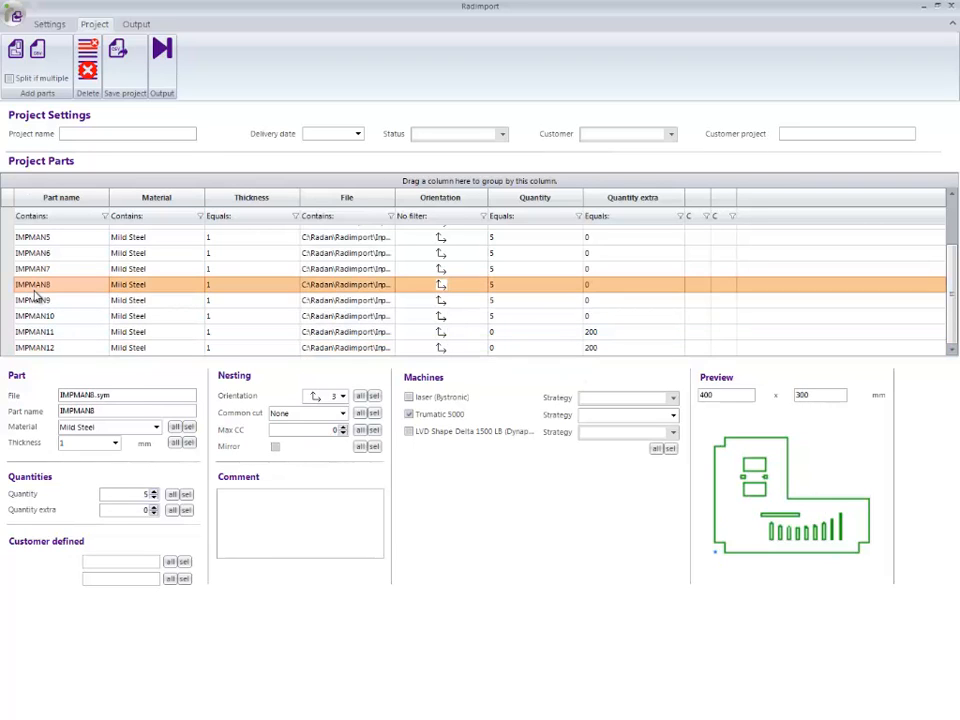
{"action": "left_click", "coordinate": [43, 302]}
{"action": "left_click", "coordinate": [44, 317]}
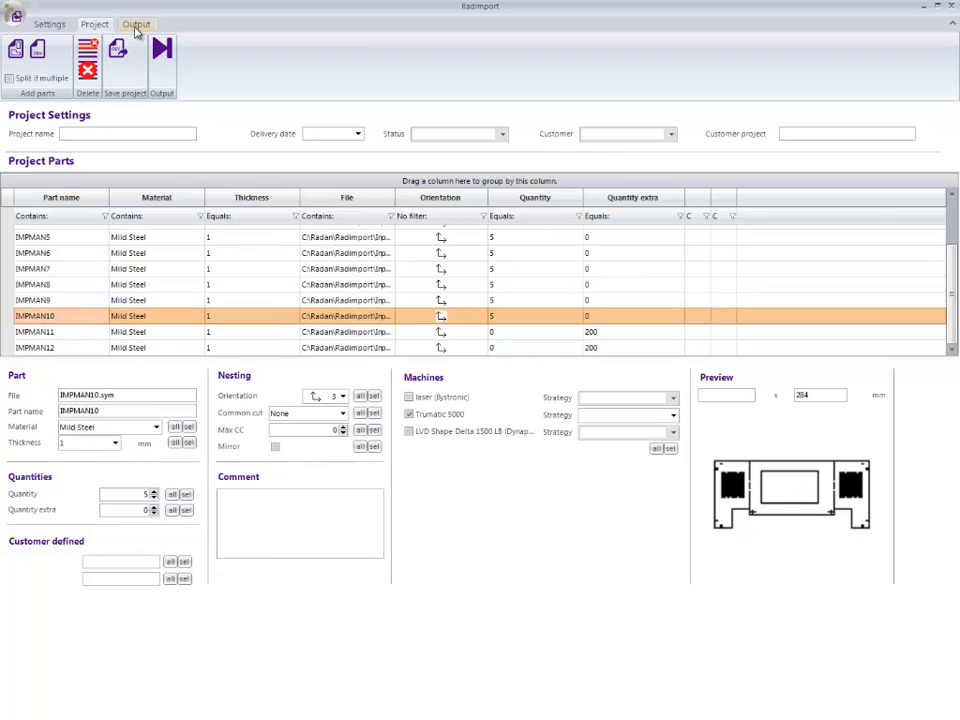
- Run the output to create and automatically nest the nest3 project, and acknowledge the nesting results notice
{"action": "left_click", "coordinate": [136, 26]}
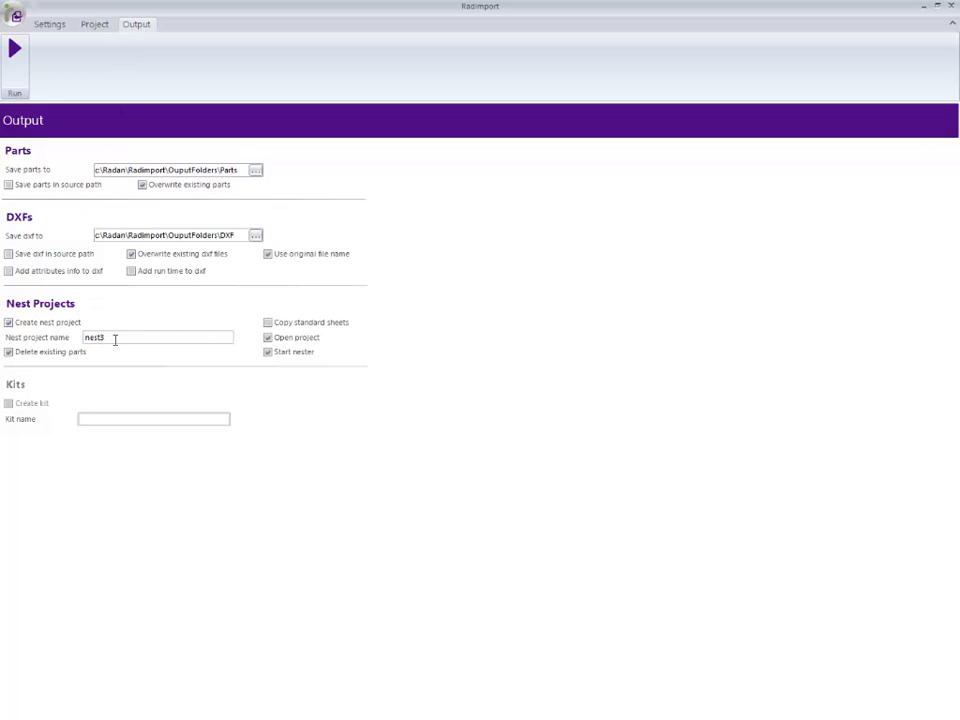
{"action": "left_click", "coordinate": [14, 48]}
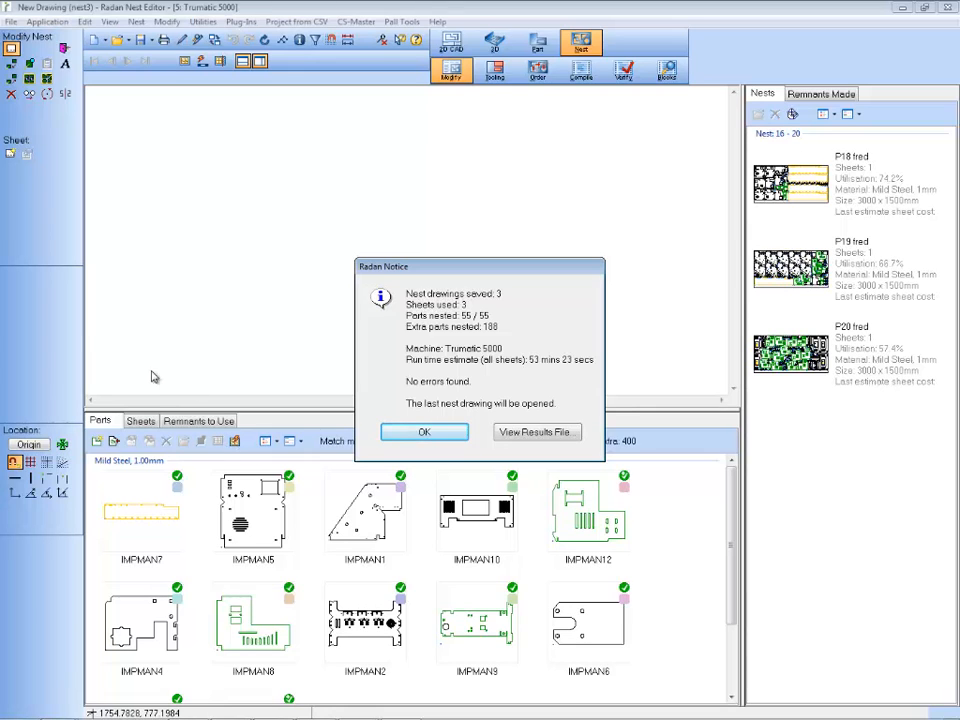
{"action": "left_click", "coordinate": [430, 431]}
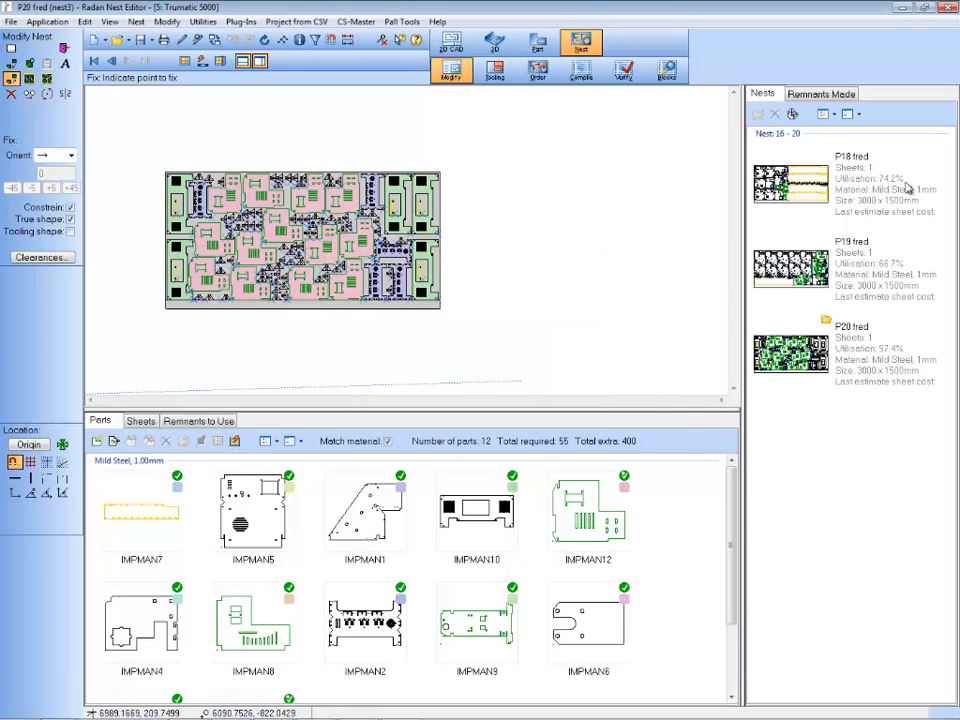
- Open nest P18 of the nest3 project and inspect its sheet layout close up
{"action": "left_click", "coordinate": [800, 188]}
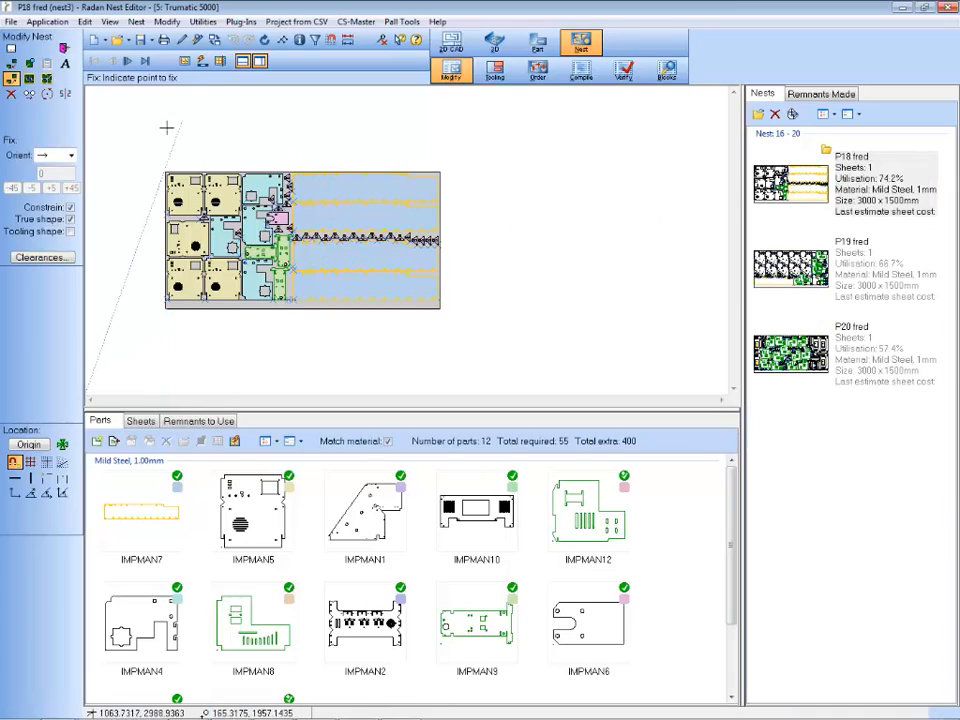
{"action": "left_click_drag", "start_coordinate": [150, 146], "coordinate": [467, 318]}
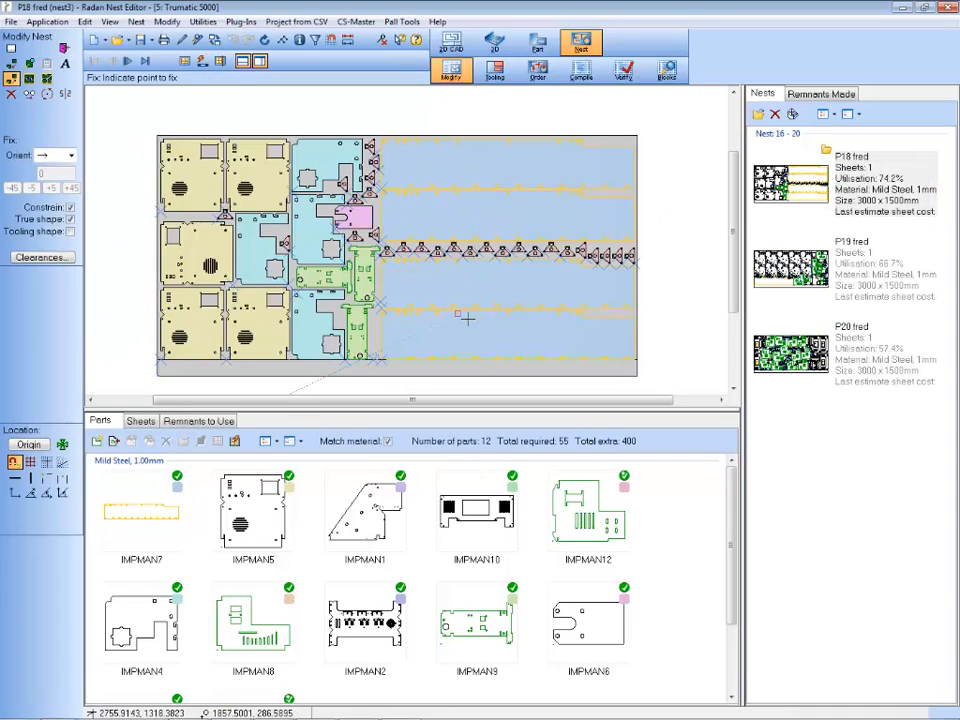